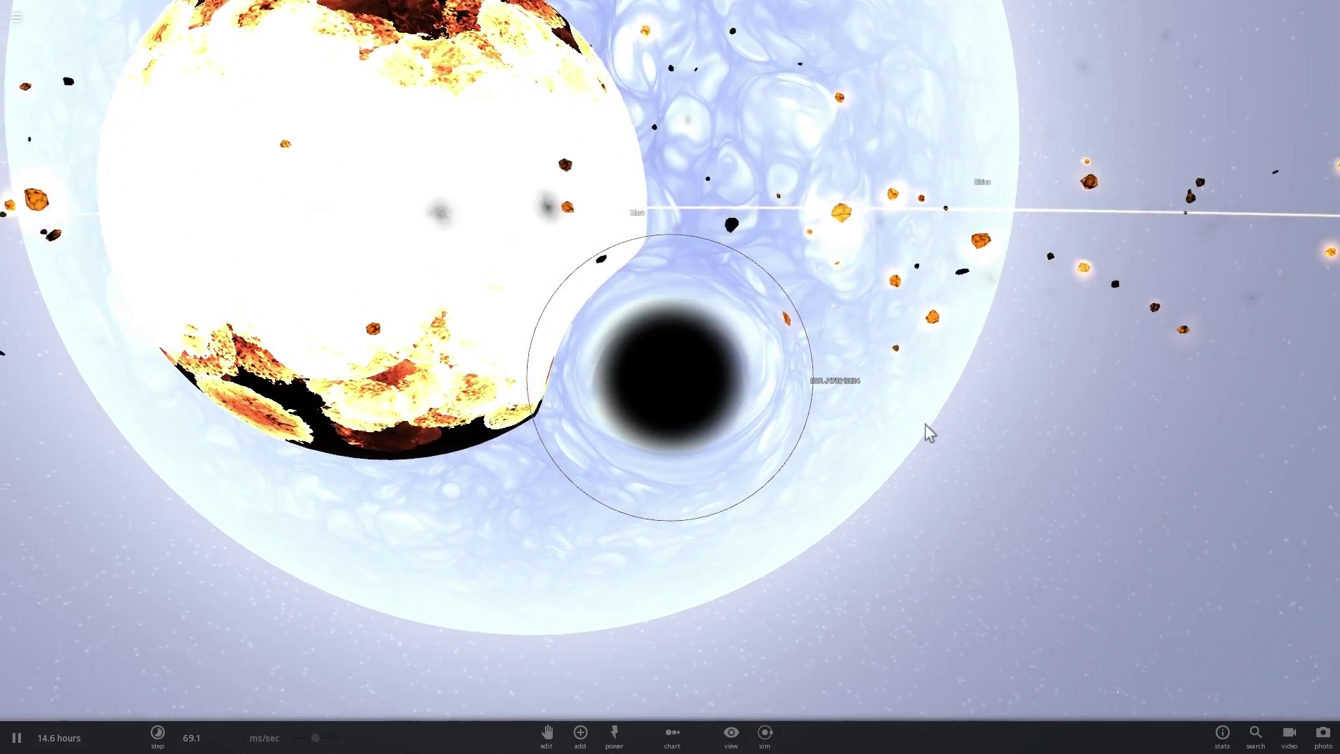
Step: Orbit around the black hole and zoom out to show its whole ring disk and companion
right_drag(917, 417, 841, 412)
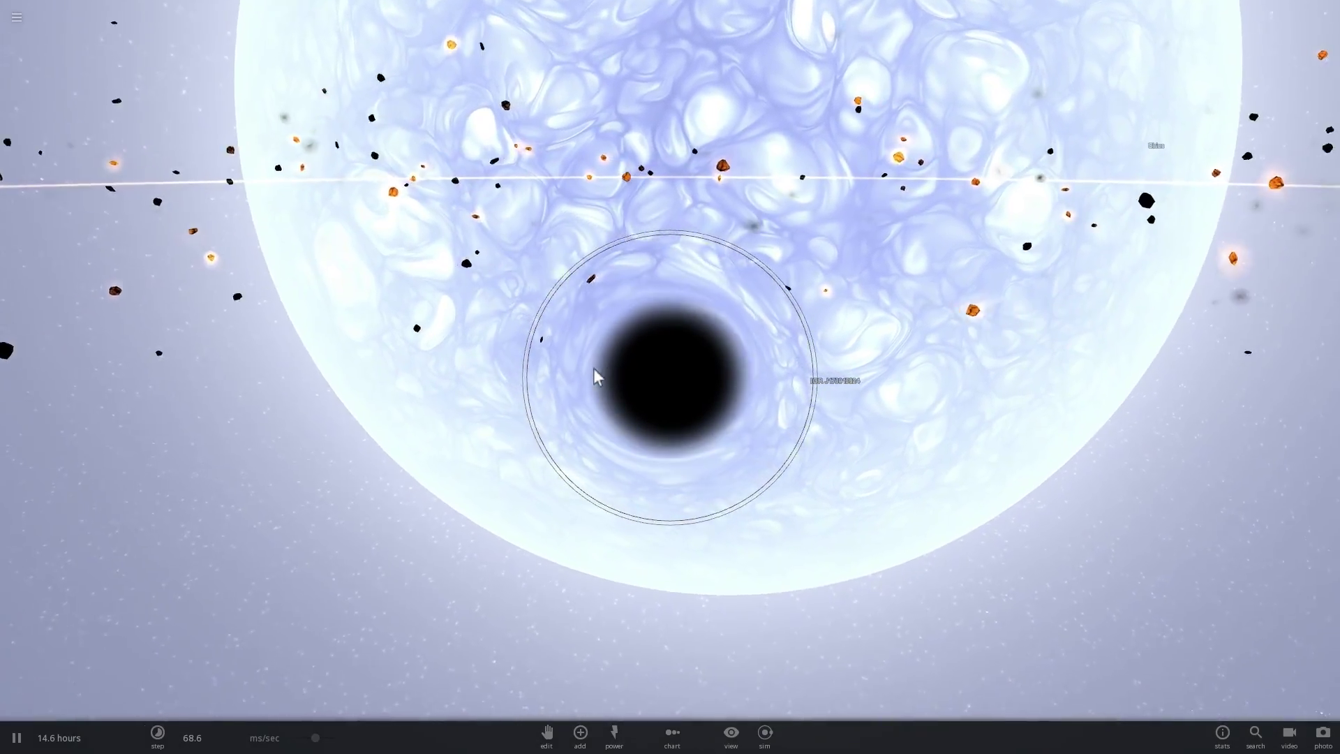
scroll(678, 378, down, 10)
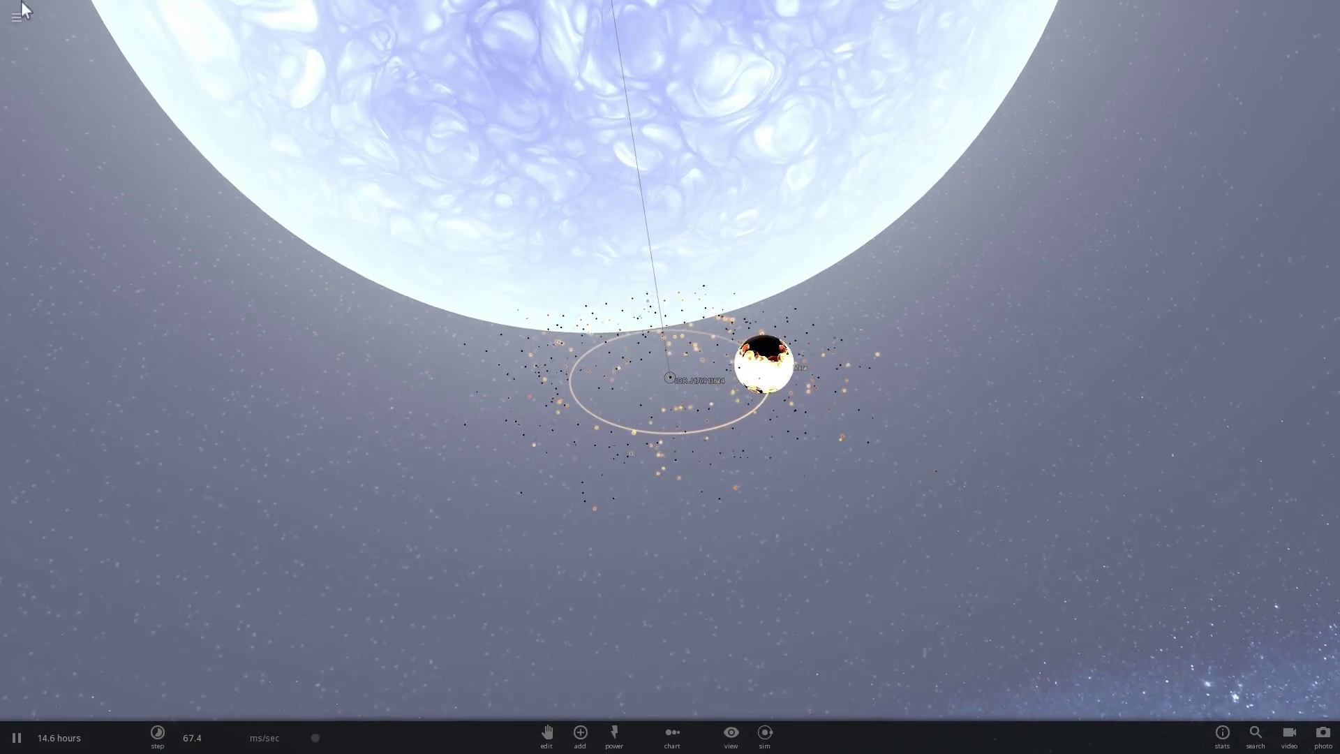
Step: Start a new empty simulation with two blue giant stars orbiting each other closely
click(14, 18)
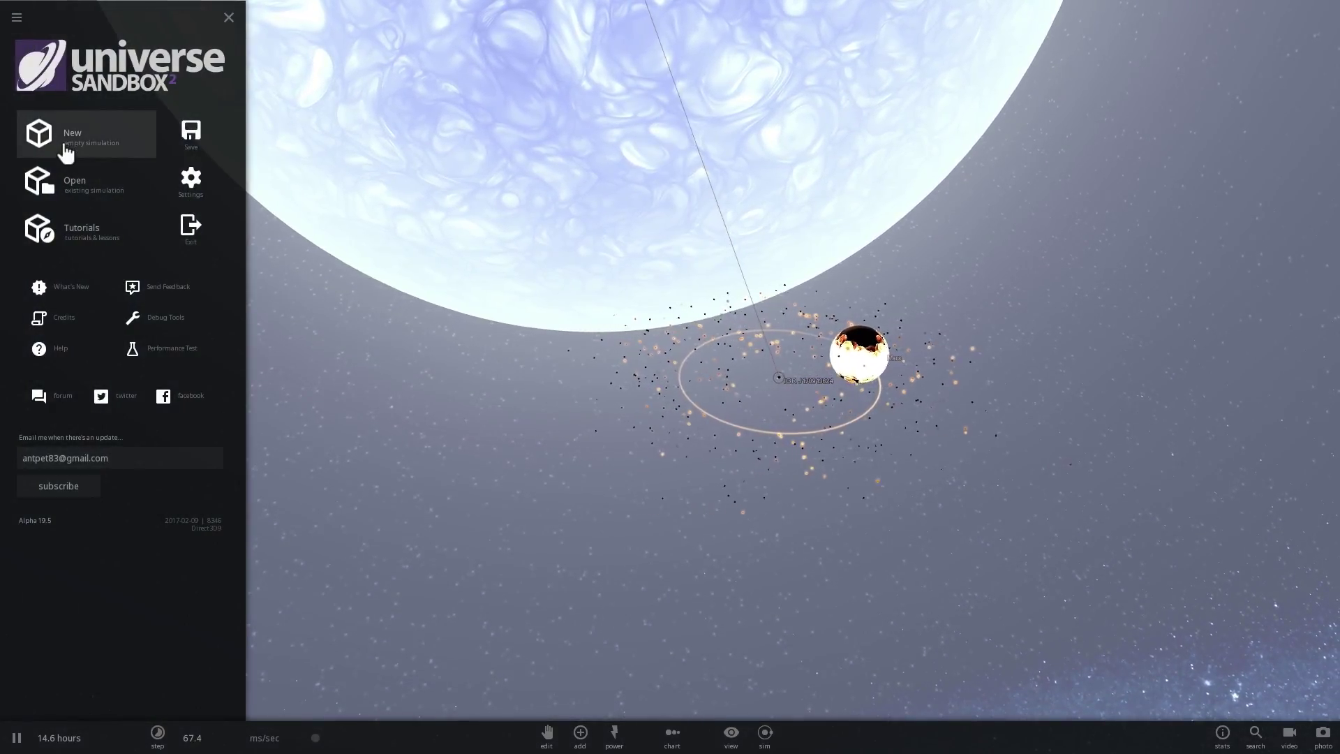
click(24, 143)
click(580, 731)
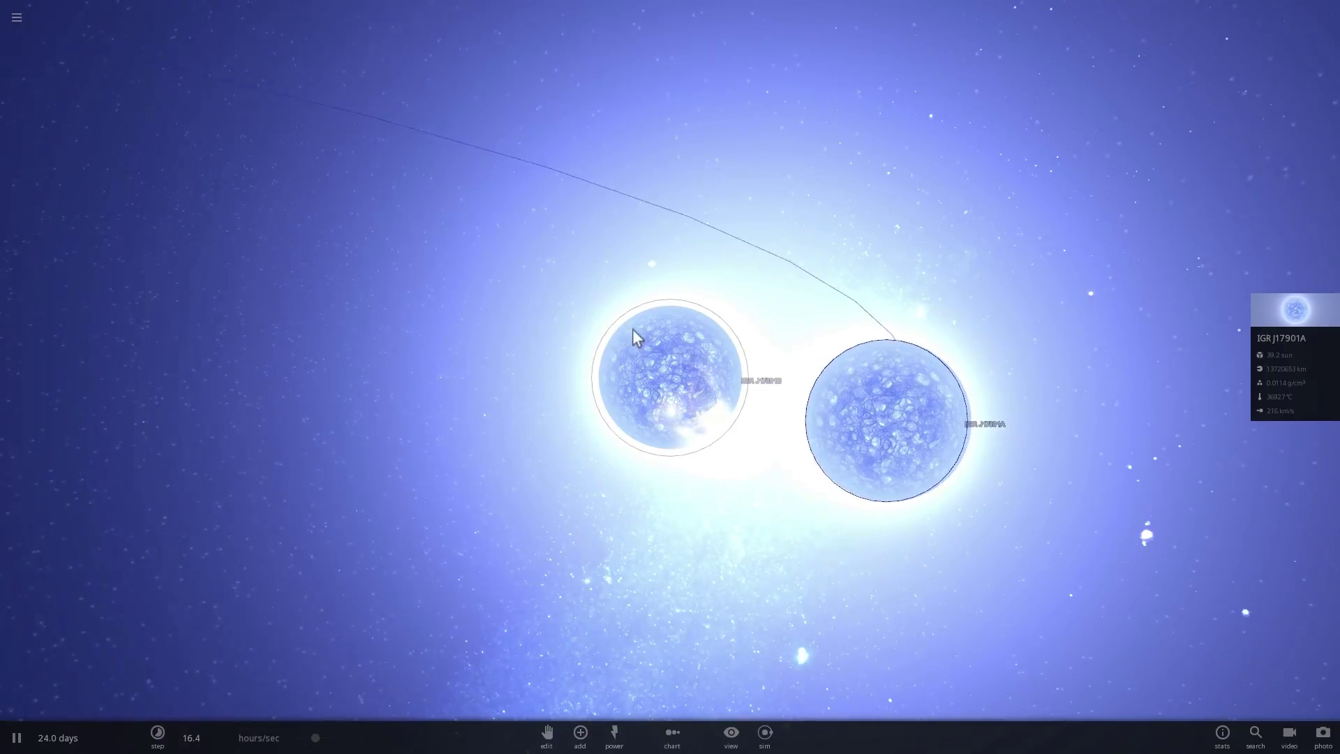
click(659, 372)
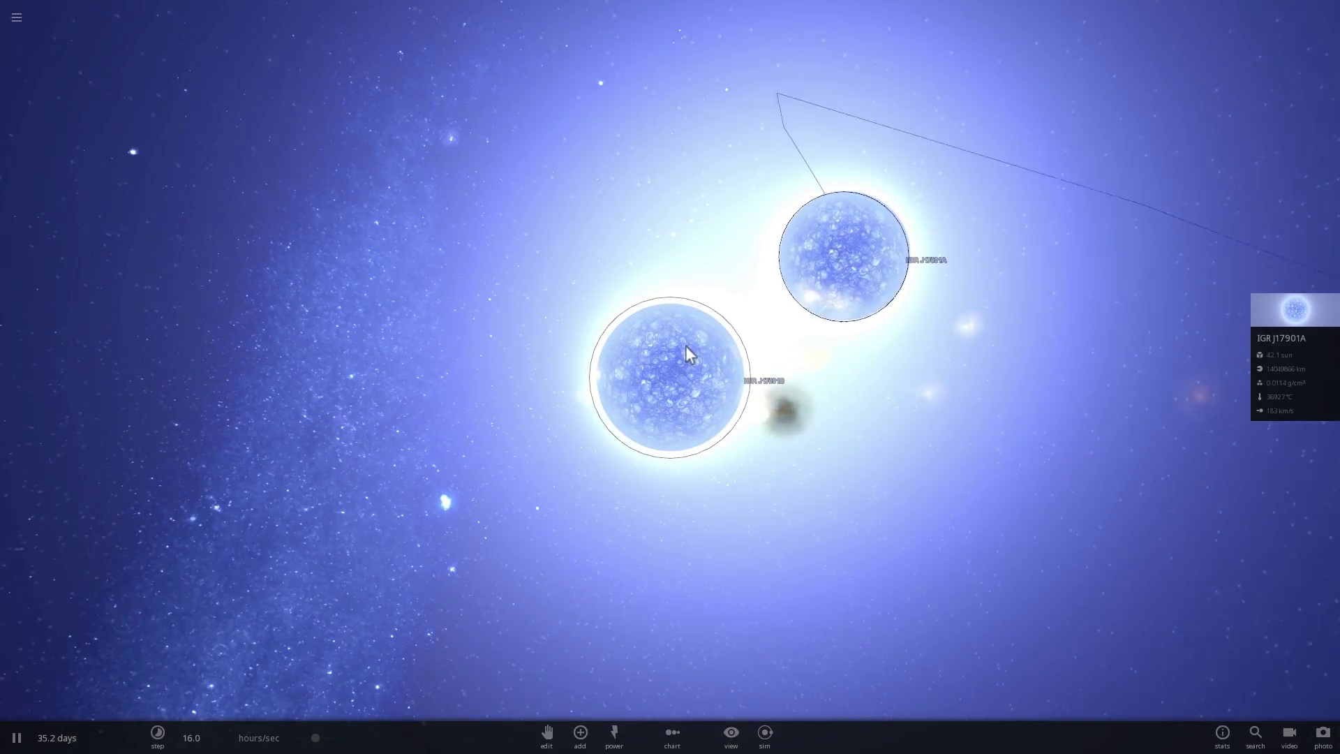
Step: With Radius From Composition off, set IGR J17901A's nova remnant radius to 12 km
click(1310, 311)
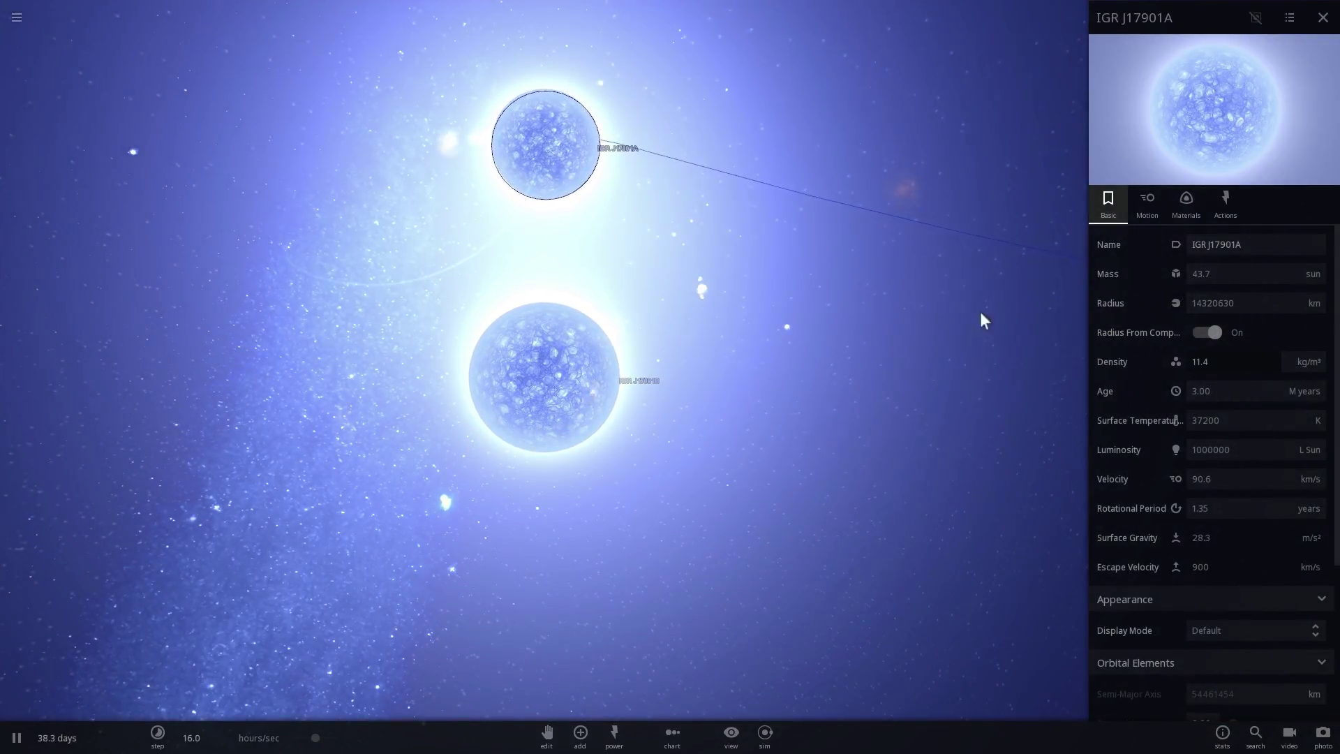
click(1206, 333)
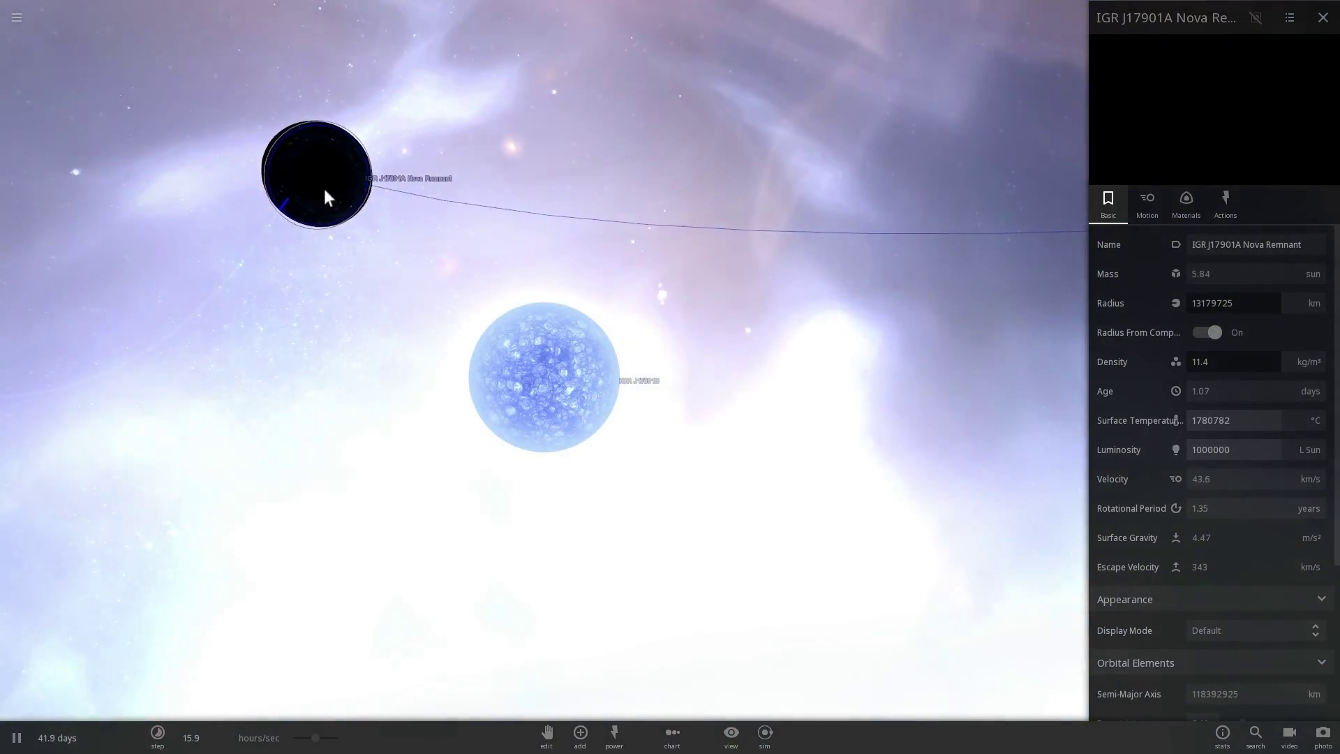
double_click(324, 190)
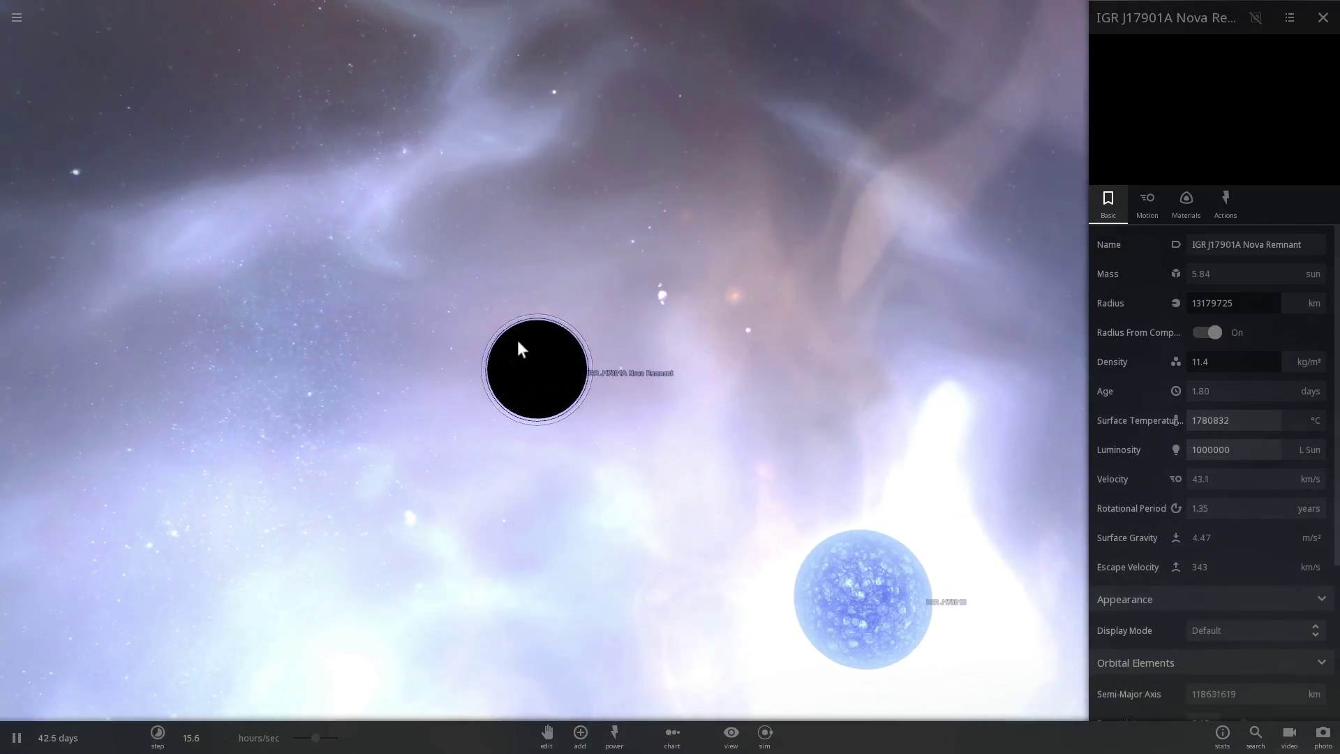
key(space)
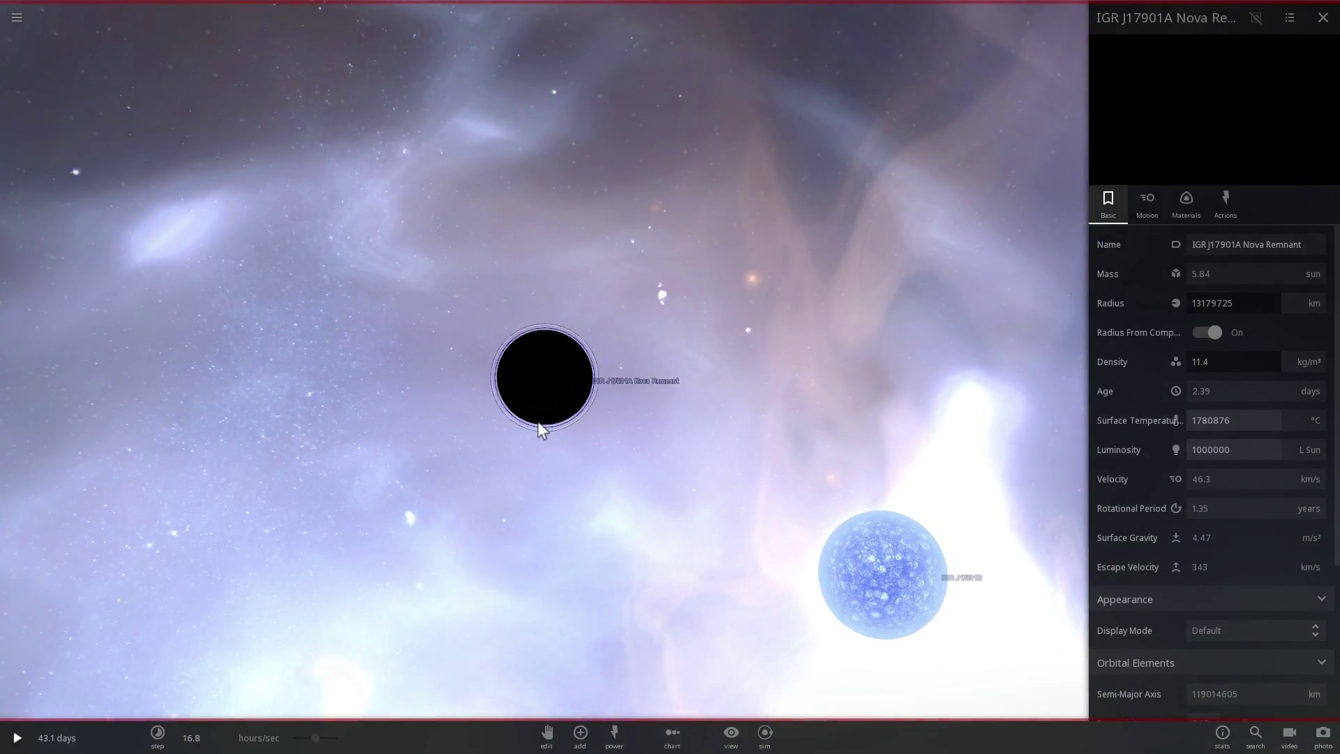
click(1206, 332)
click(1228, 320)
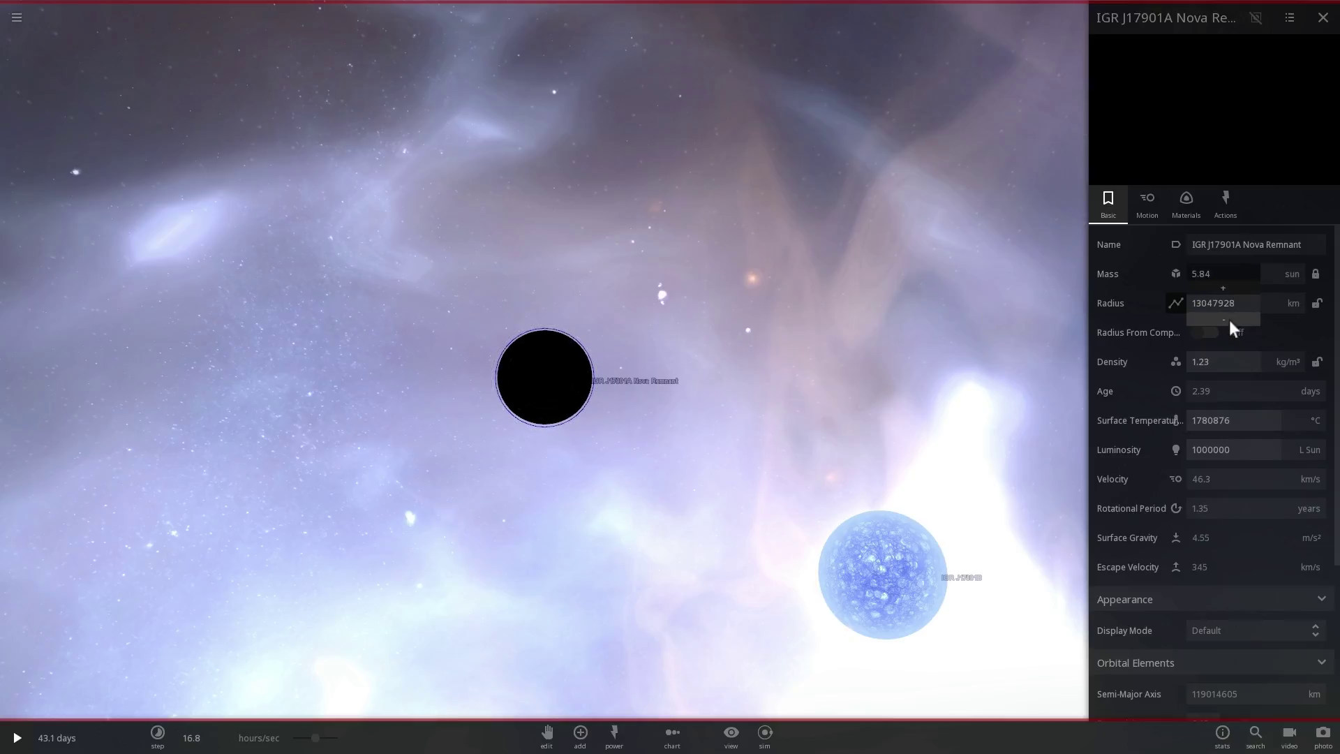
drag(1229, 320, 1097, 308)
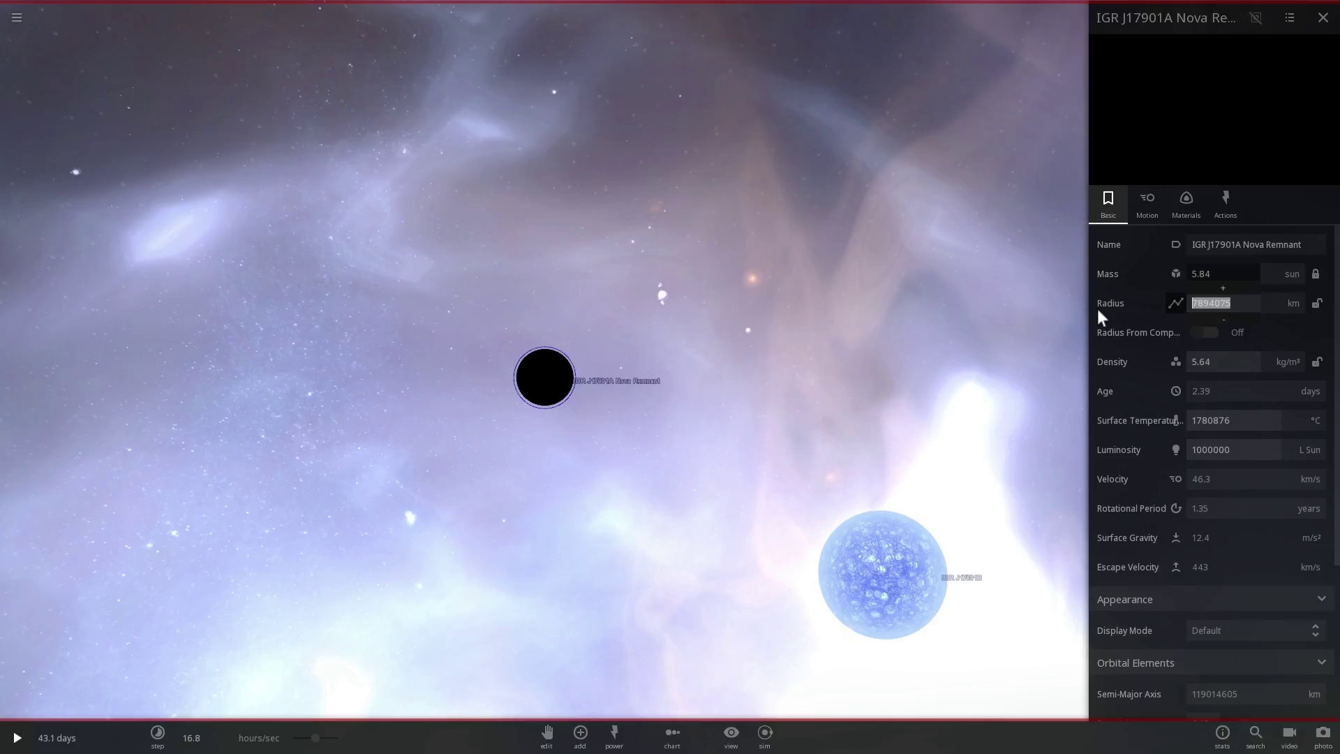
text(12)
key(Return)
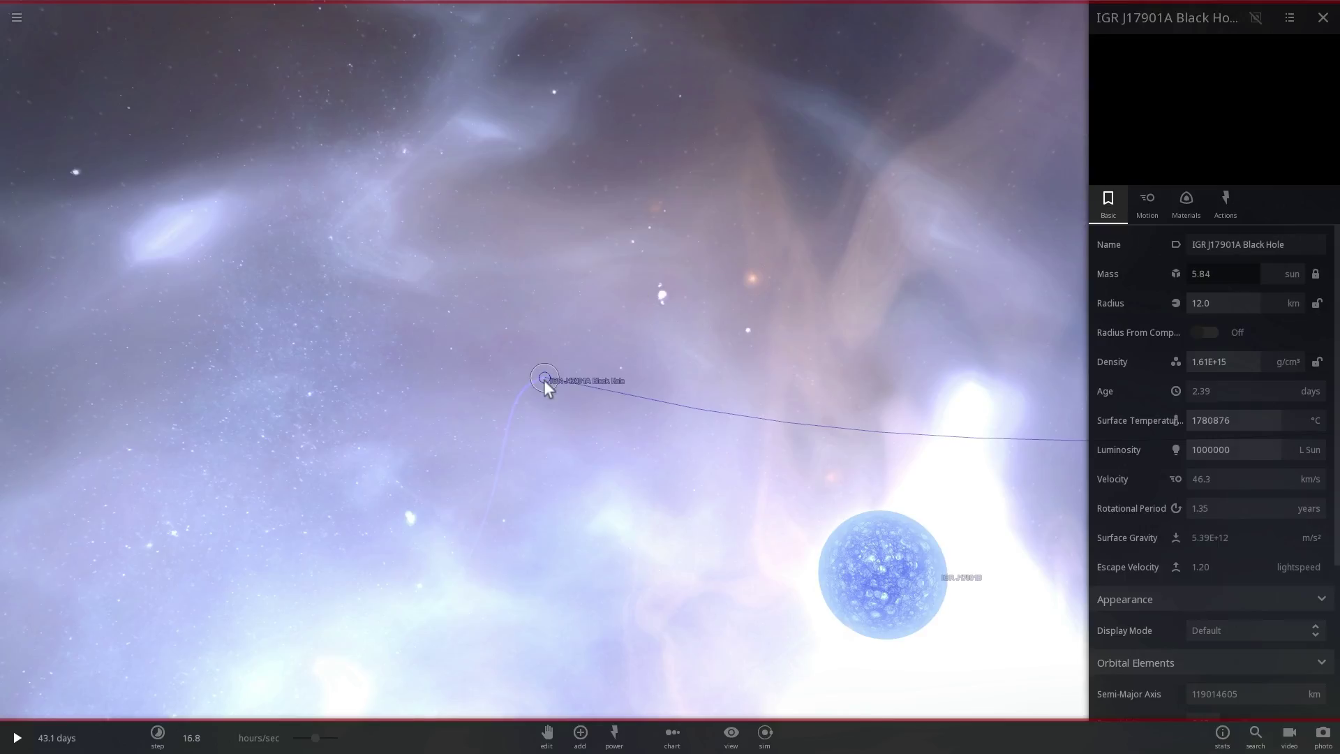
key(space)
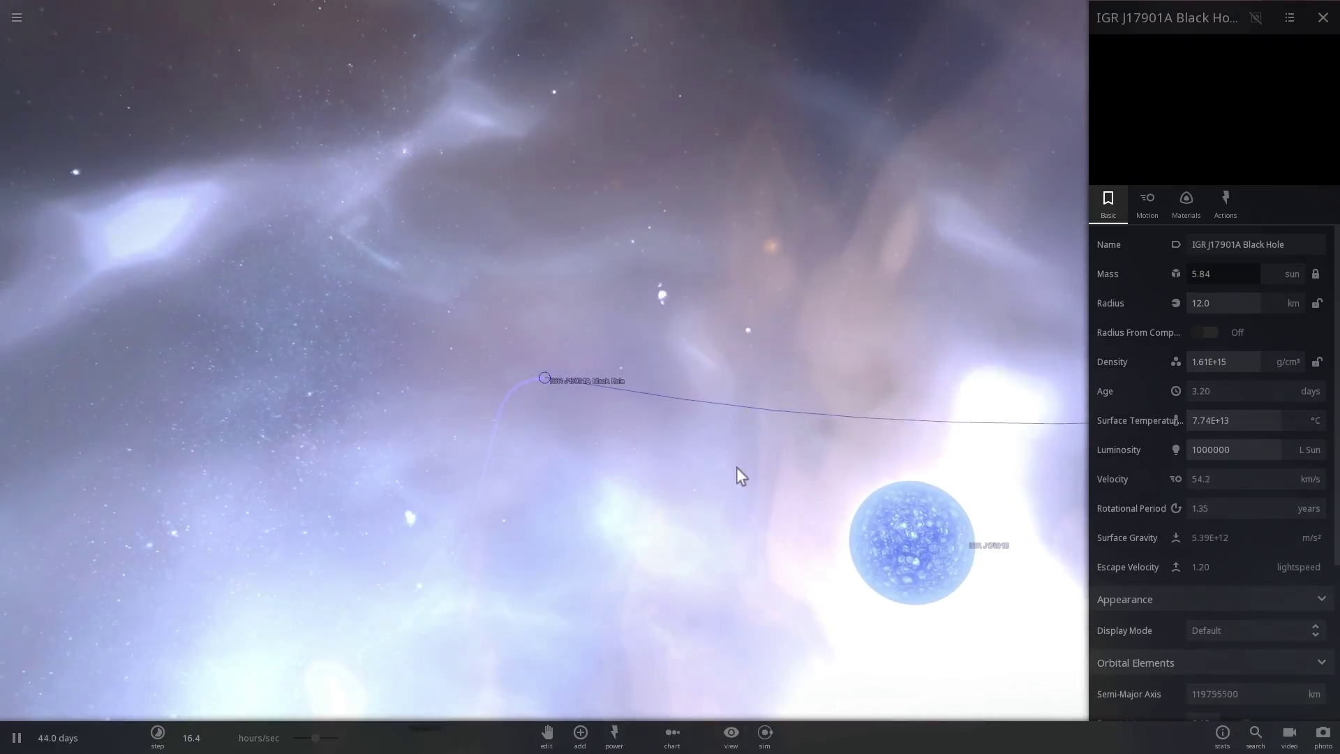
Step: Pause and zoom in close on the black hole as it orbits
right_drag(737, 468, 794, 442)
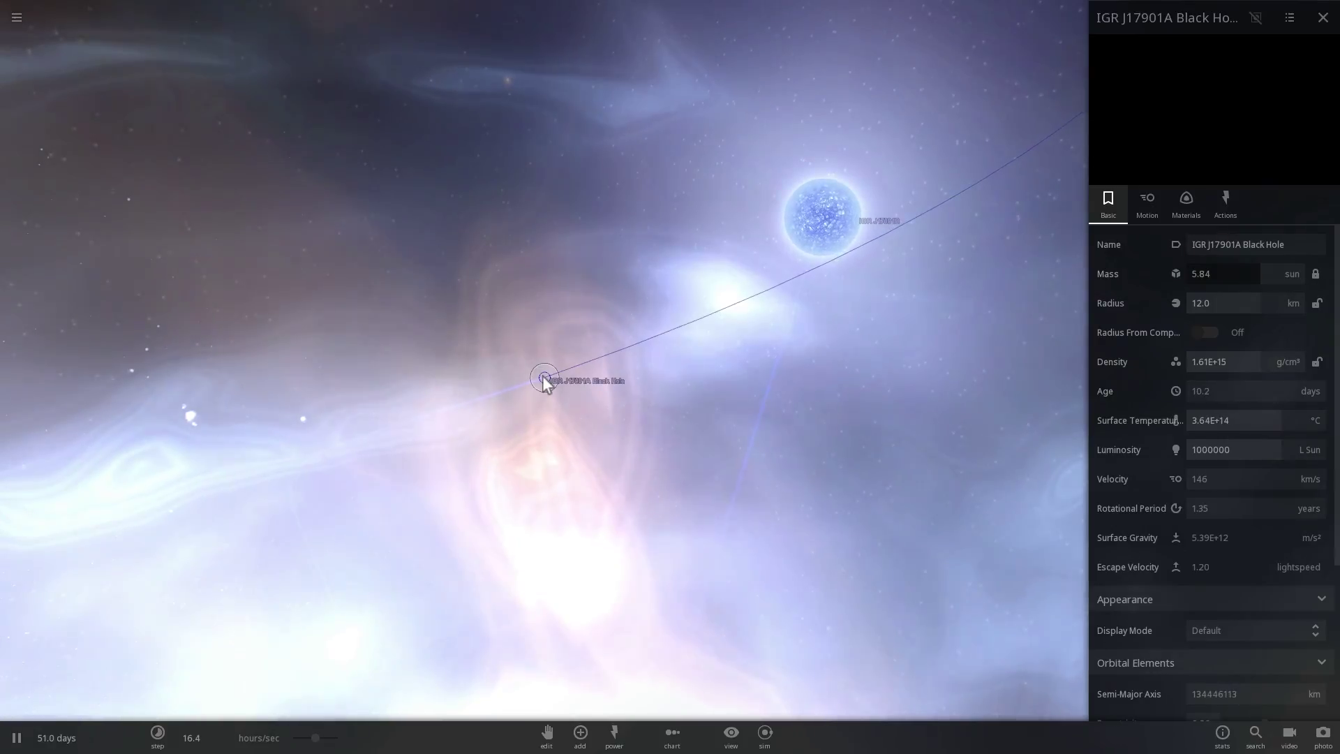
key(space)
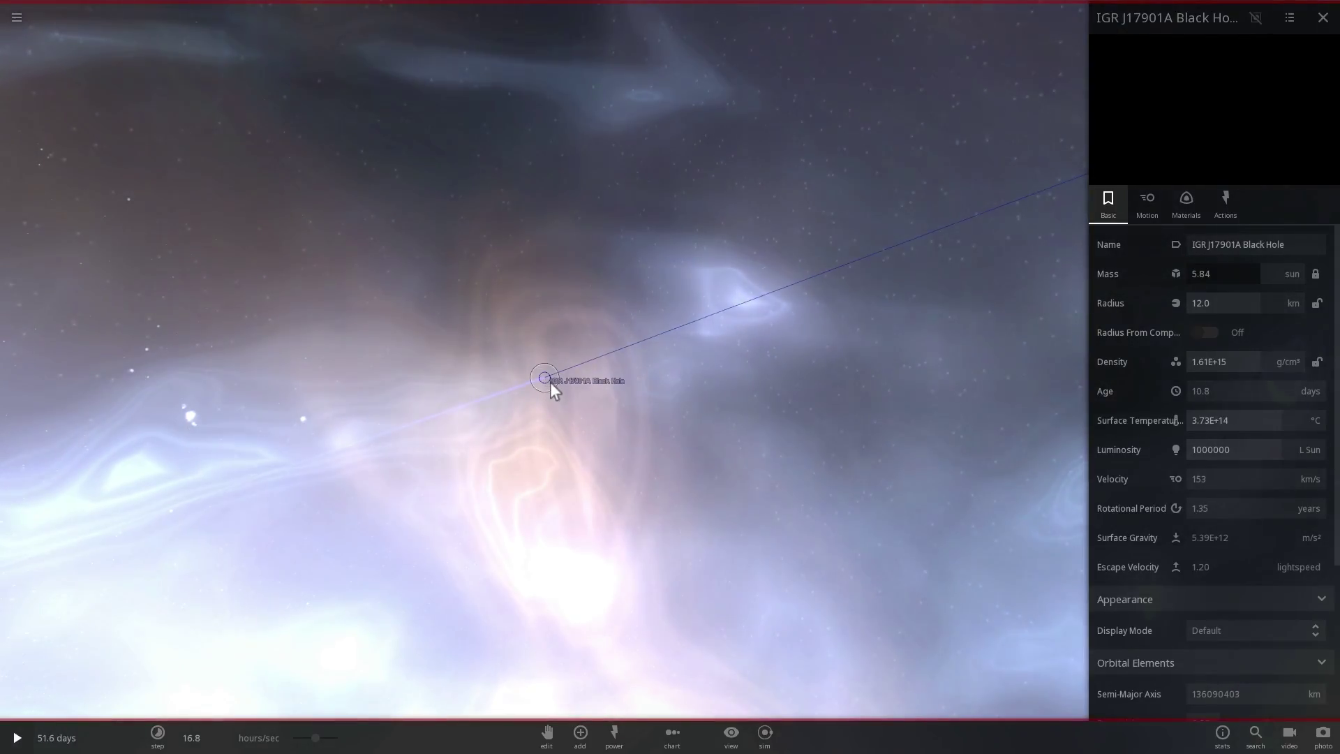
double_click(550, 382)
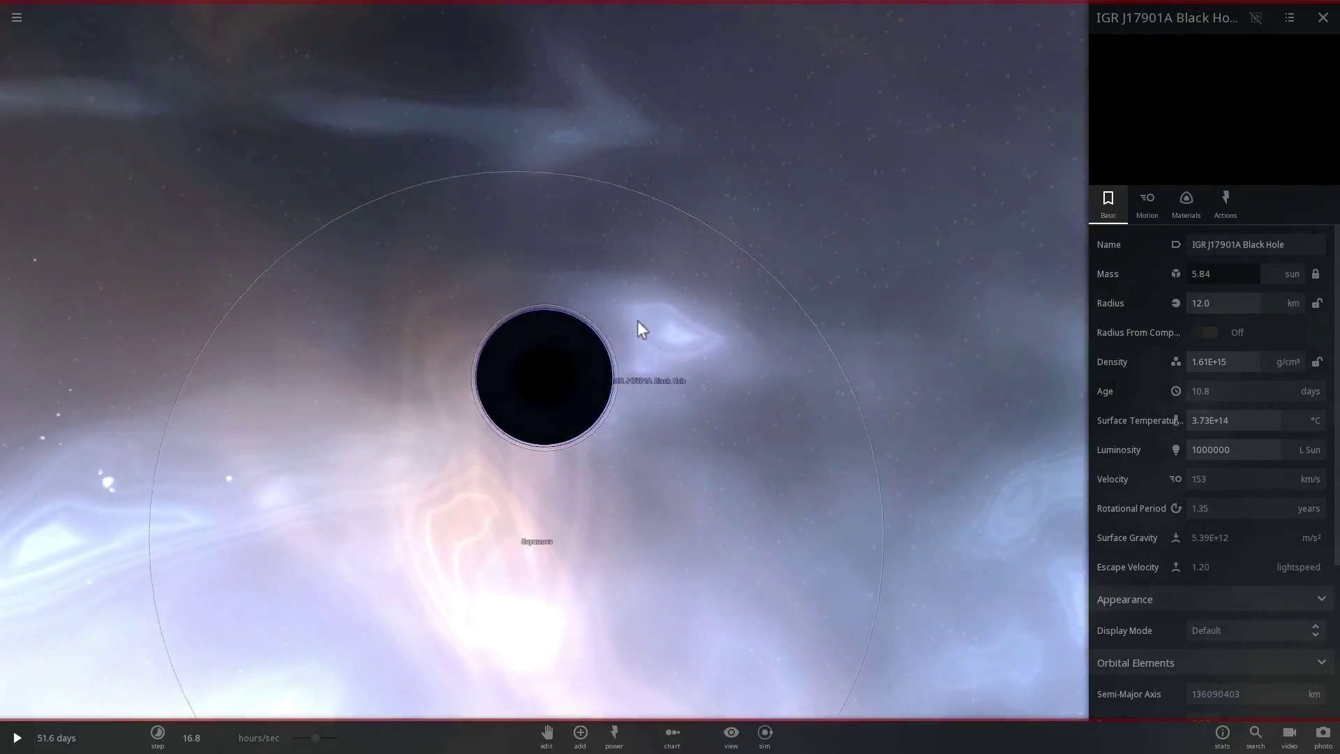
key(space)
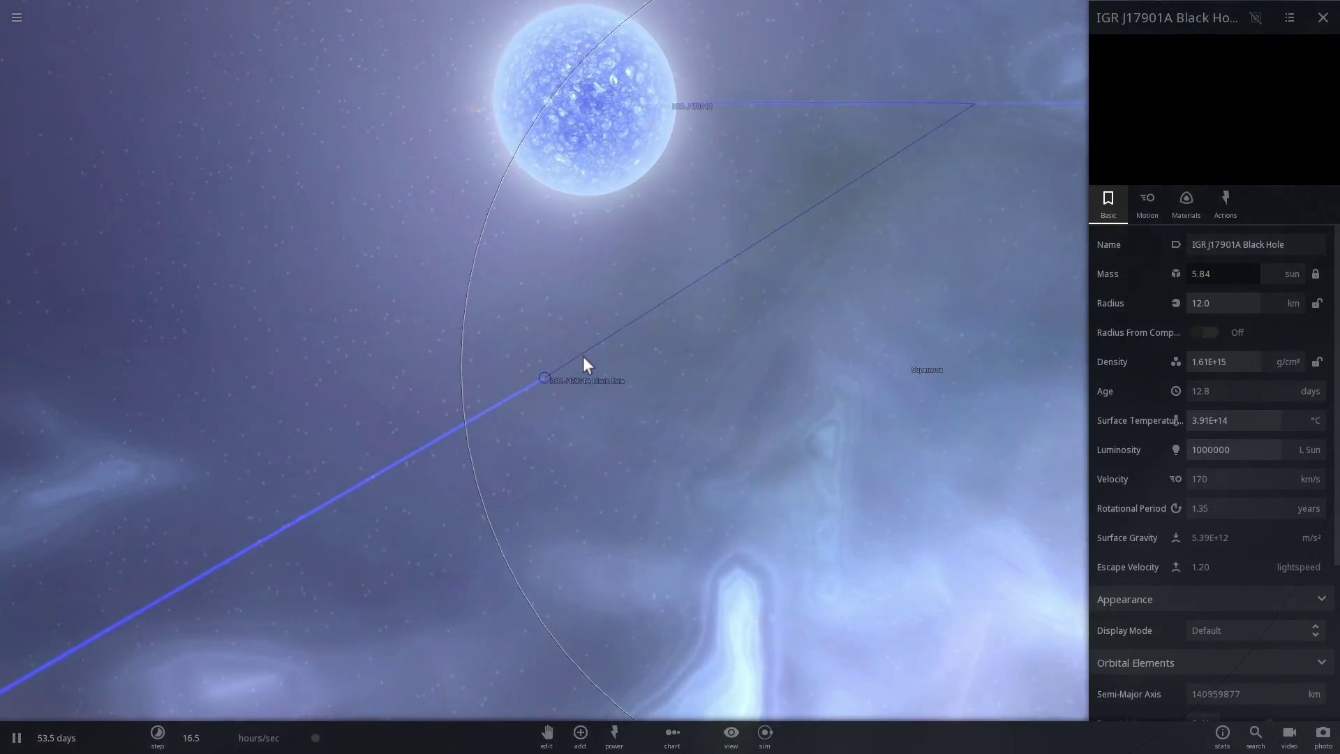
Step: Pause and select the blue companion star to check the orbit of black hole IGRJ A
right_drag(555, 393, 574, 350)
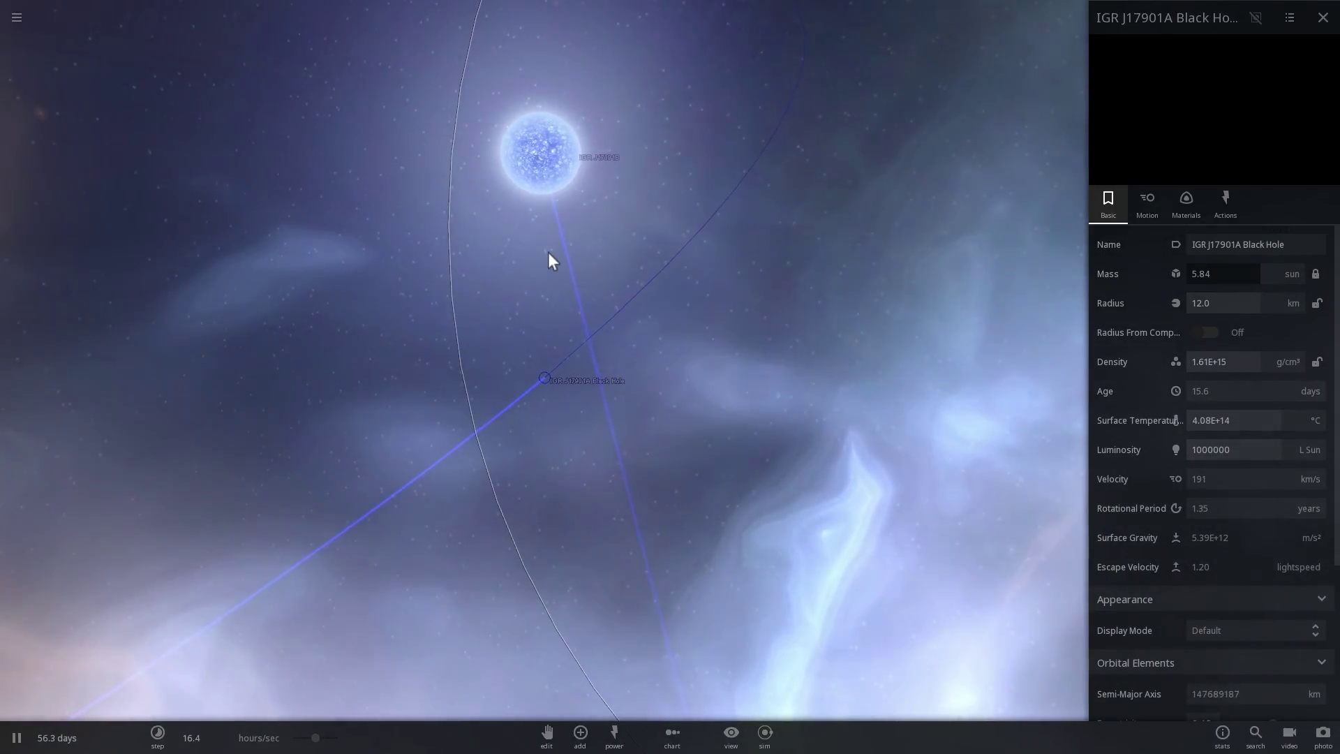
key(space)
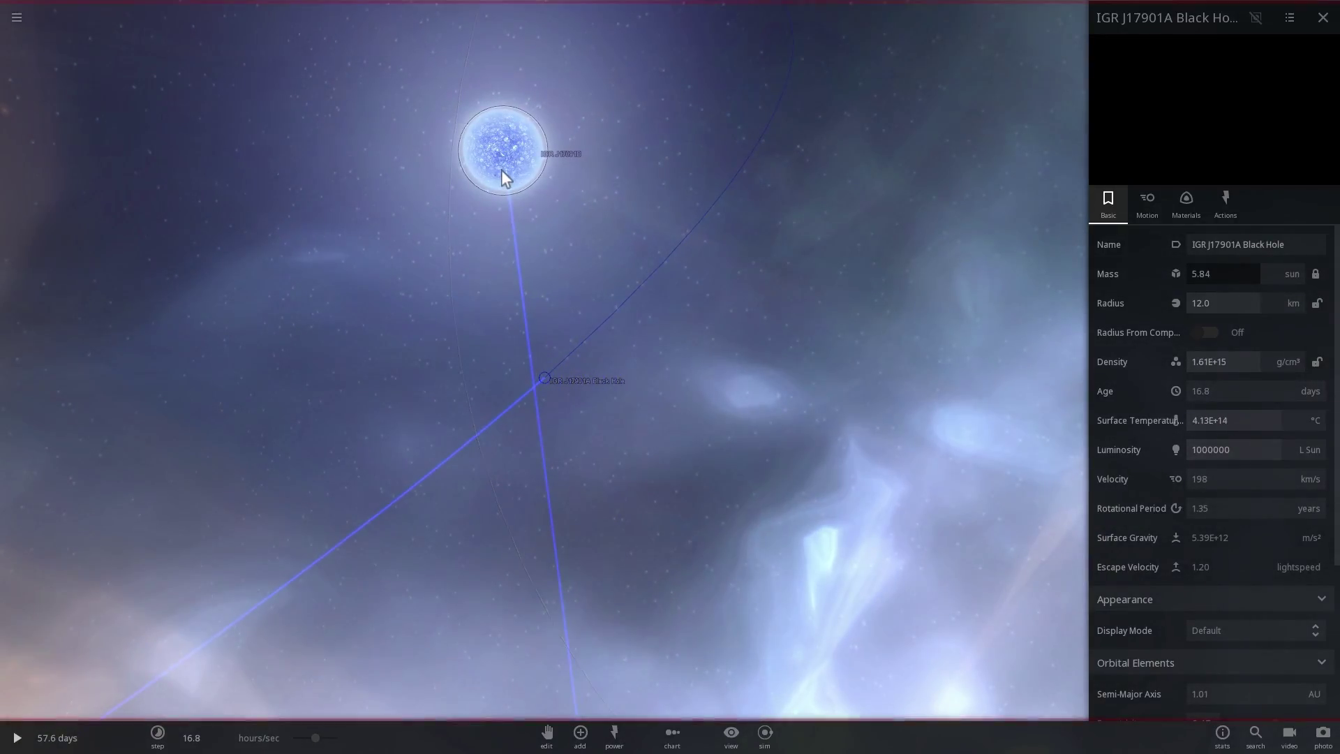
click(501, 170)
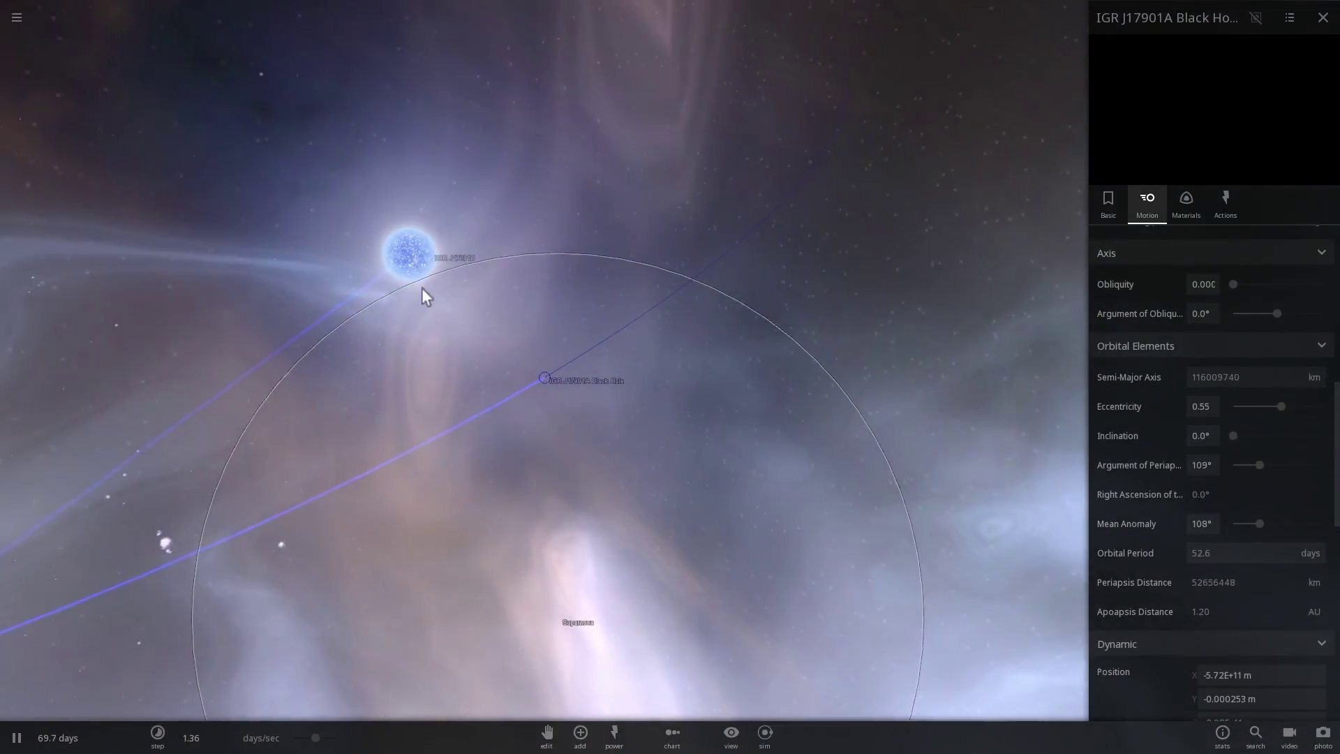
click(412, 278)
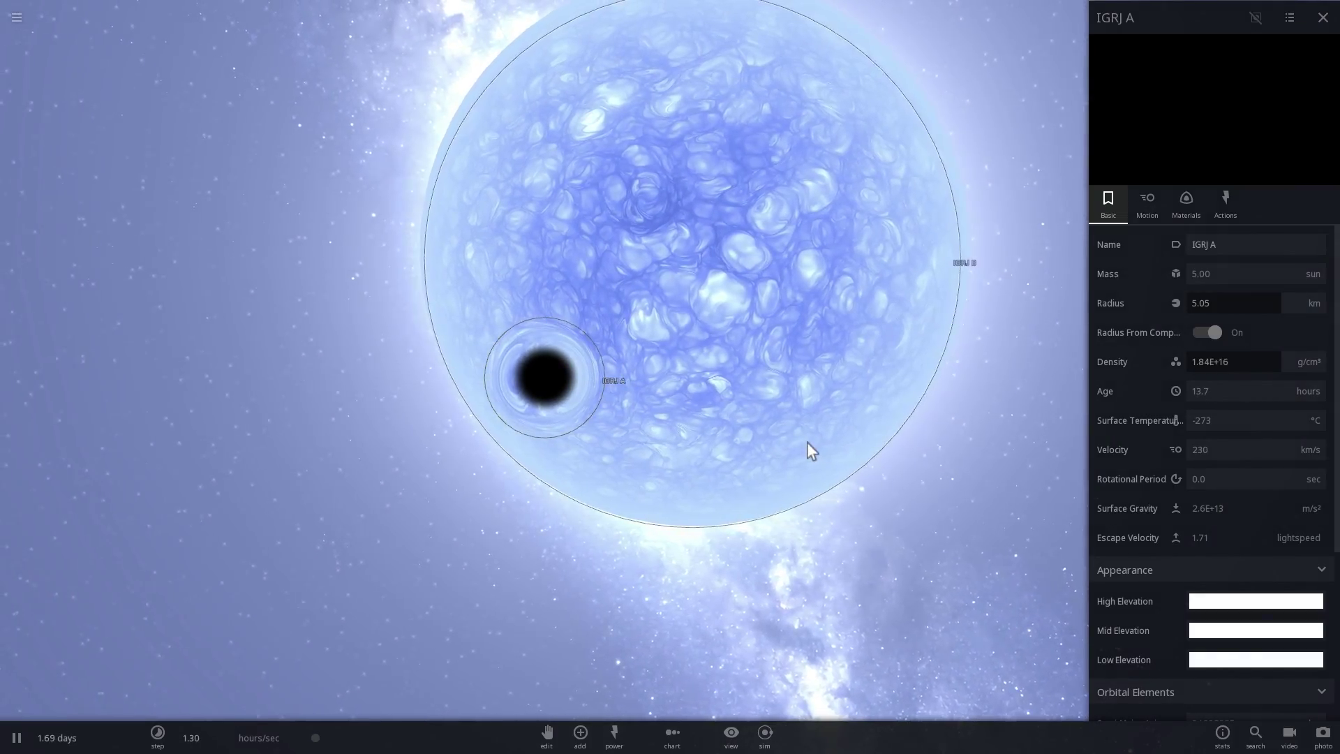
Step: Close IGRJ A's properties and raise the simulation speed to 7.40 hours per second
click(1322, 18)
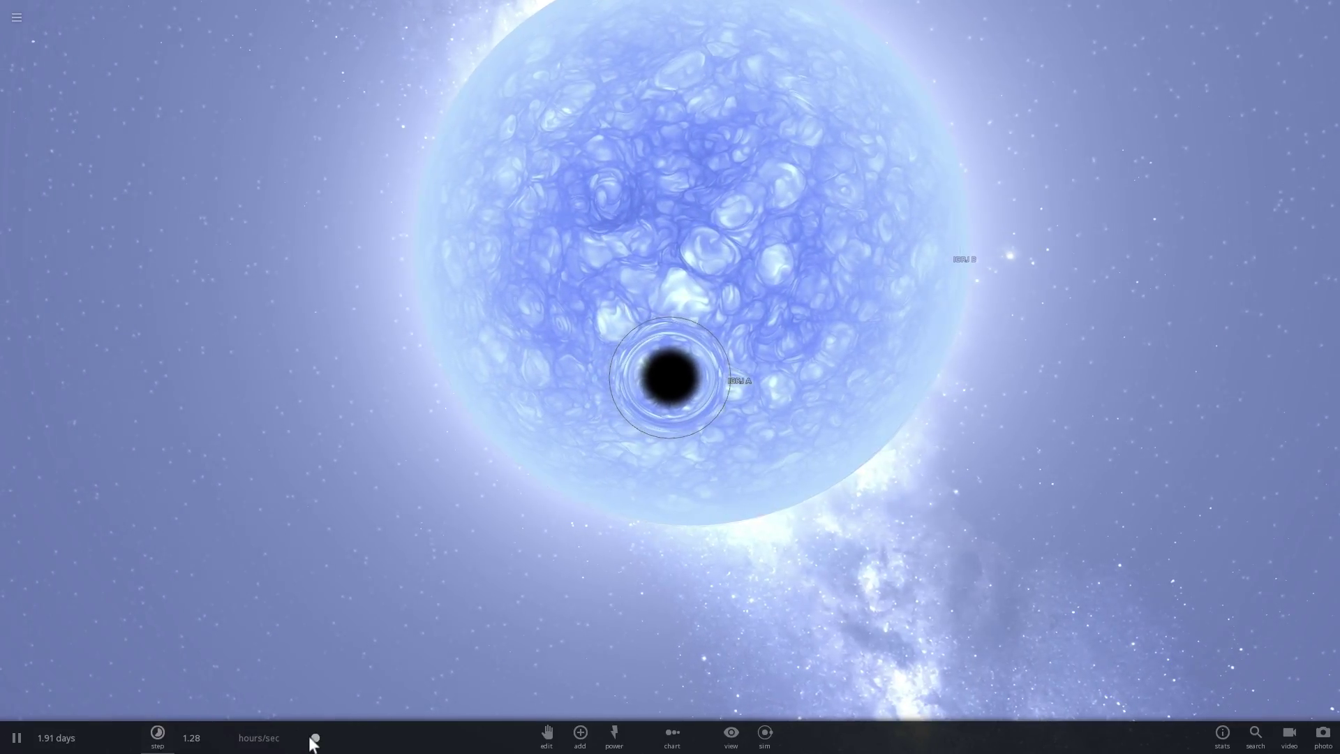
drag(314, 737, 323, 738)
drag(723, 471, 640, 459)
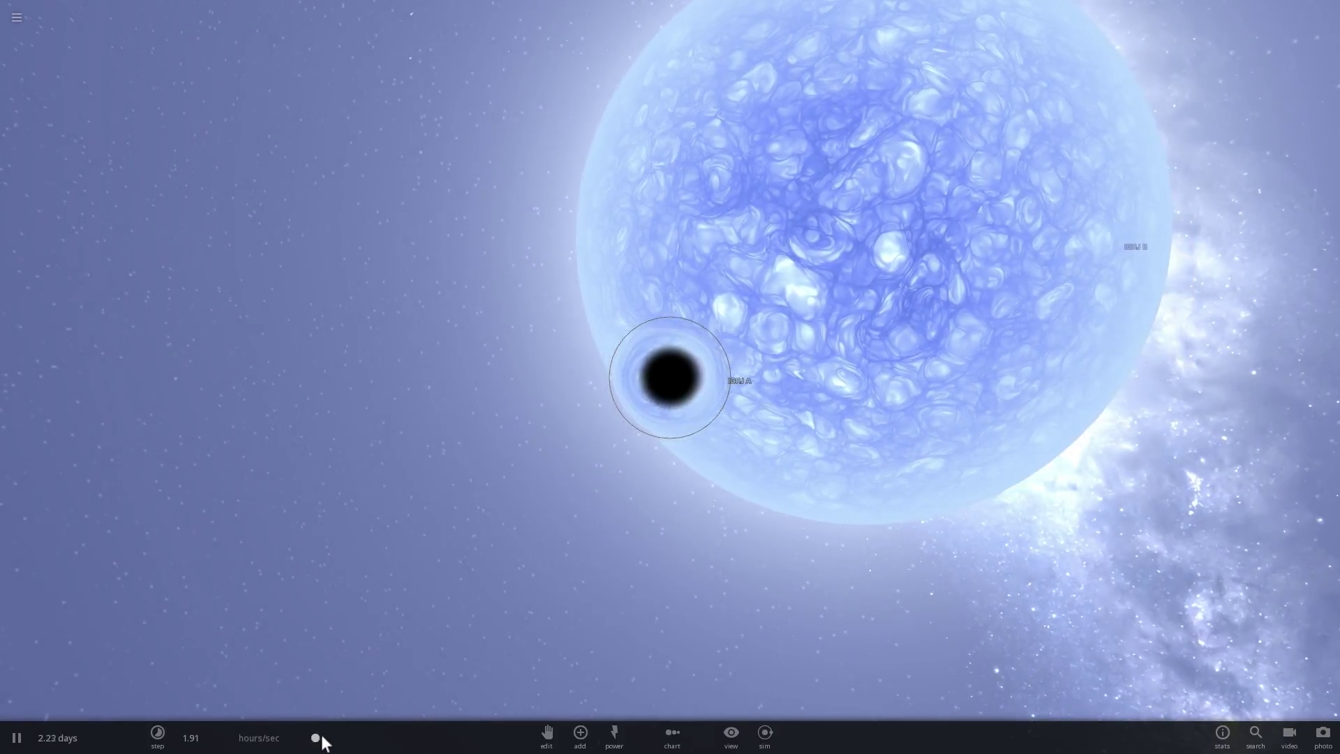
click(319, 737)
click(658, 428)
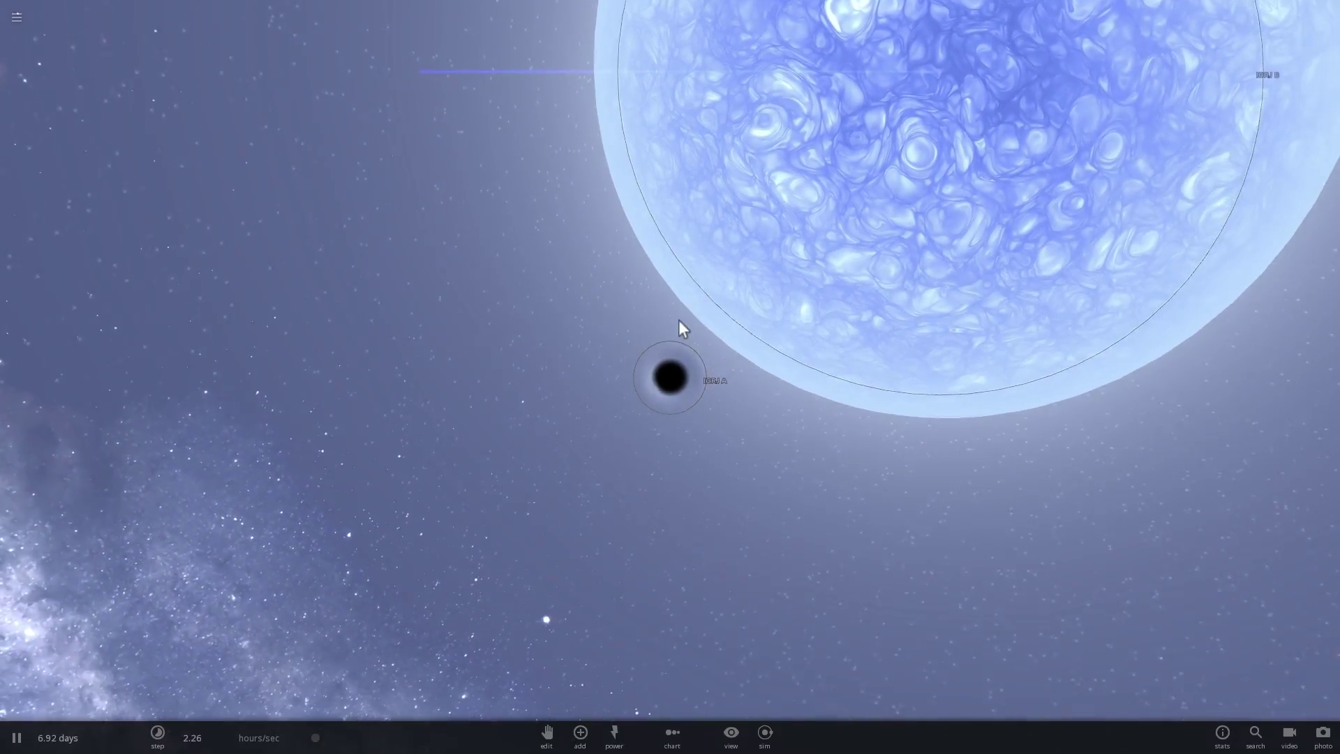
drag(317, 737, 328, 737)
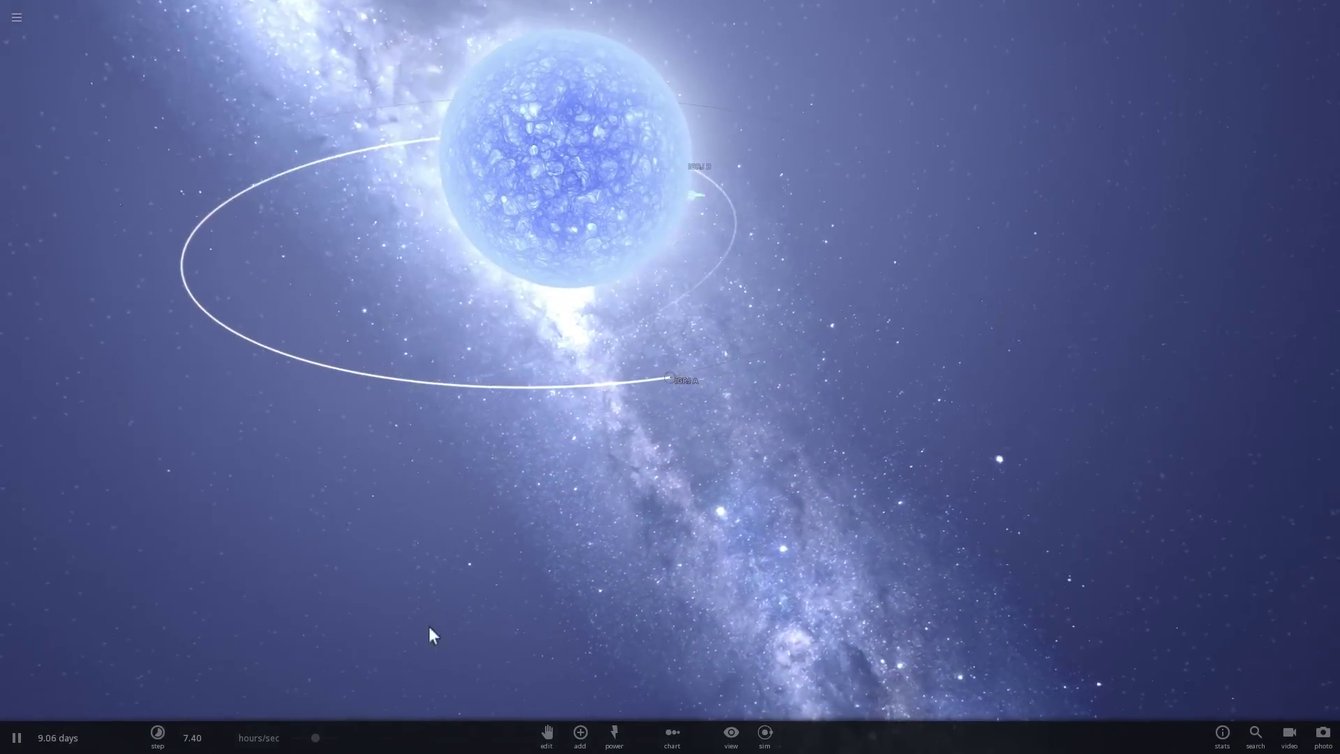
Step: Raise speed to 8.45 hours/sec and orbit until IGRJ B fills the right side of the view
drag(318, 740, 324, 739)
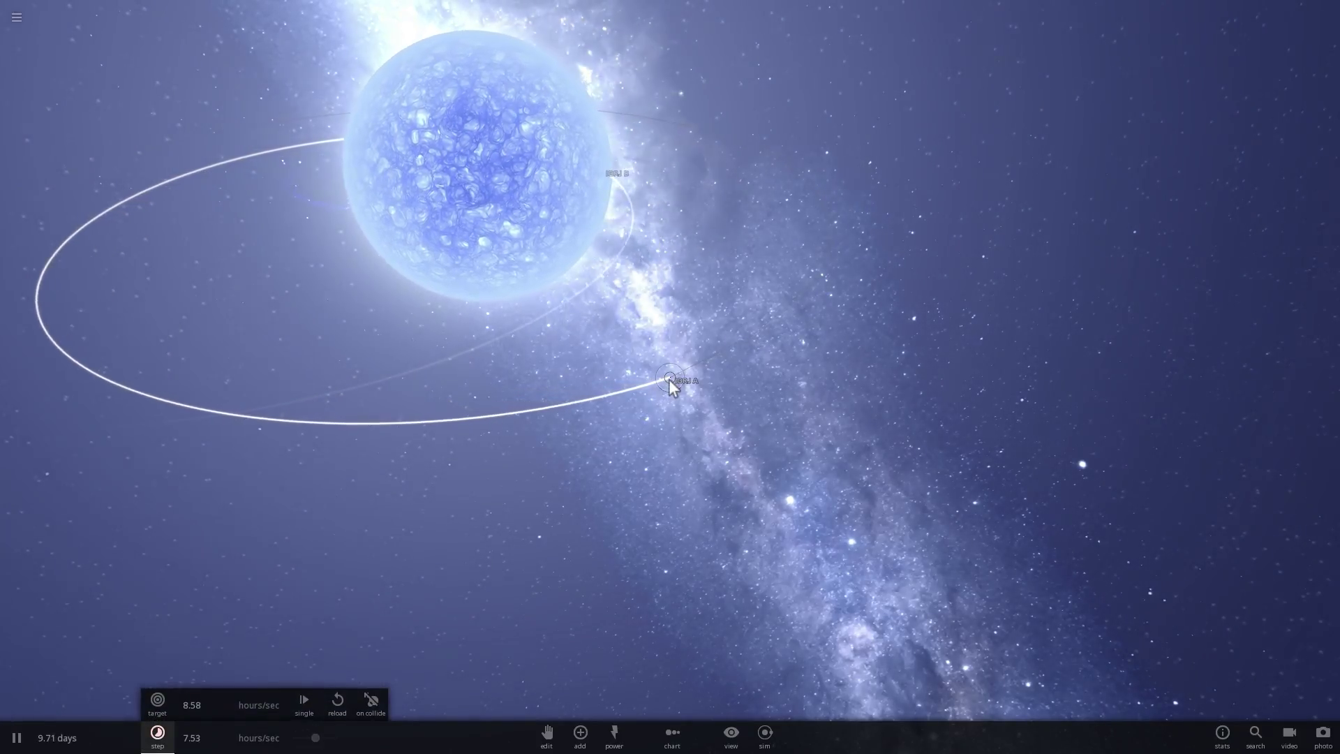
click(442, 170)
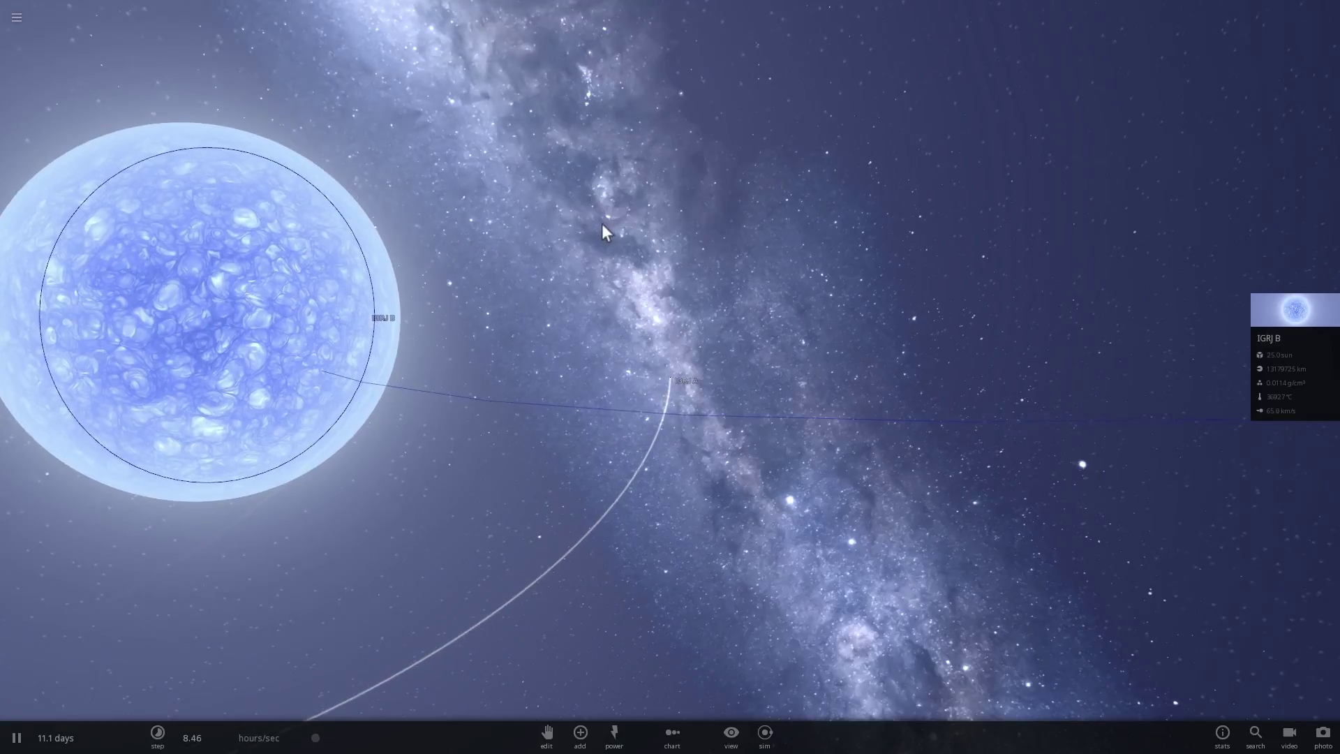
right_drag(601, 223, 922, 181)
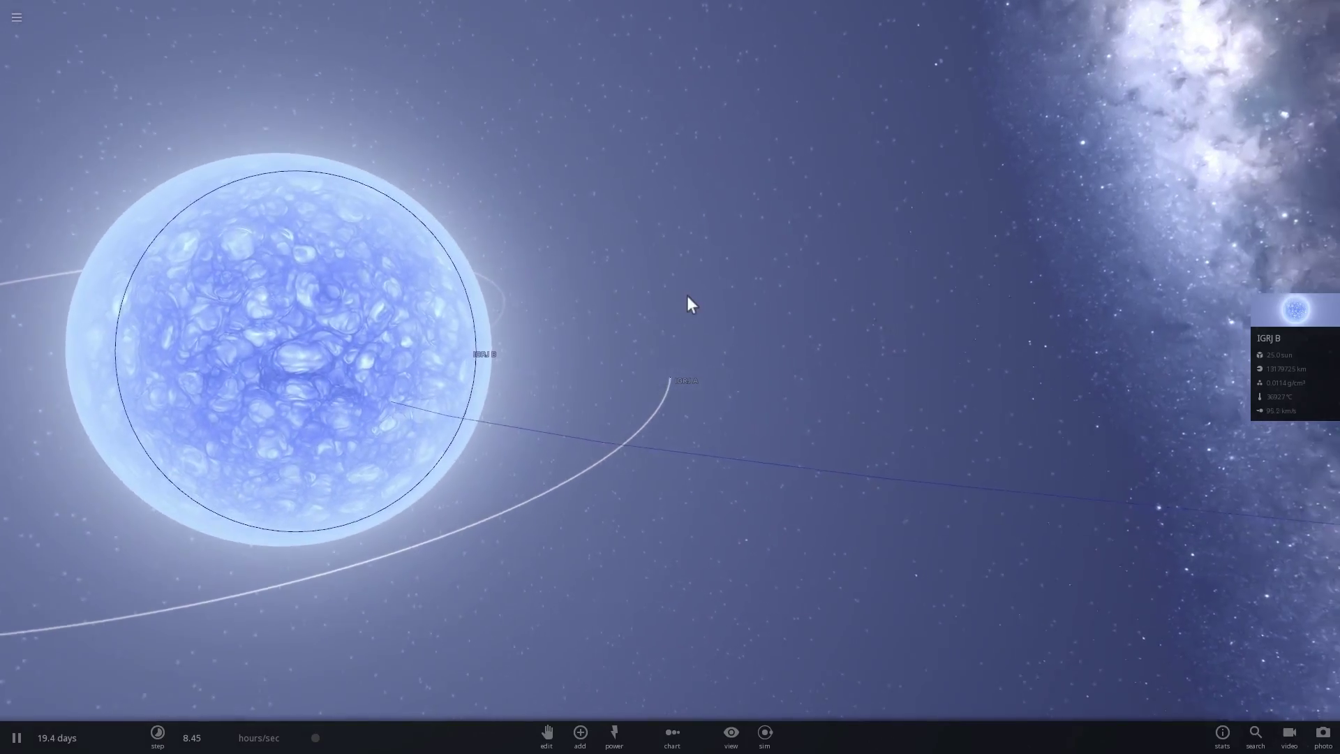
drag(687, 295, 1194, 276)
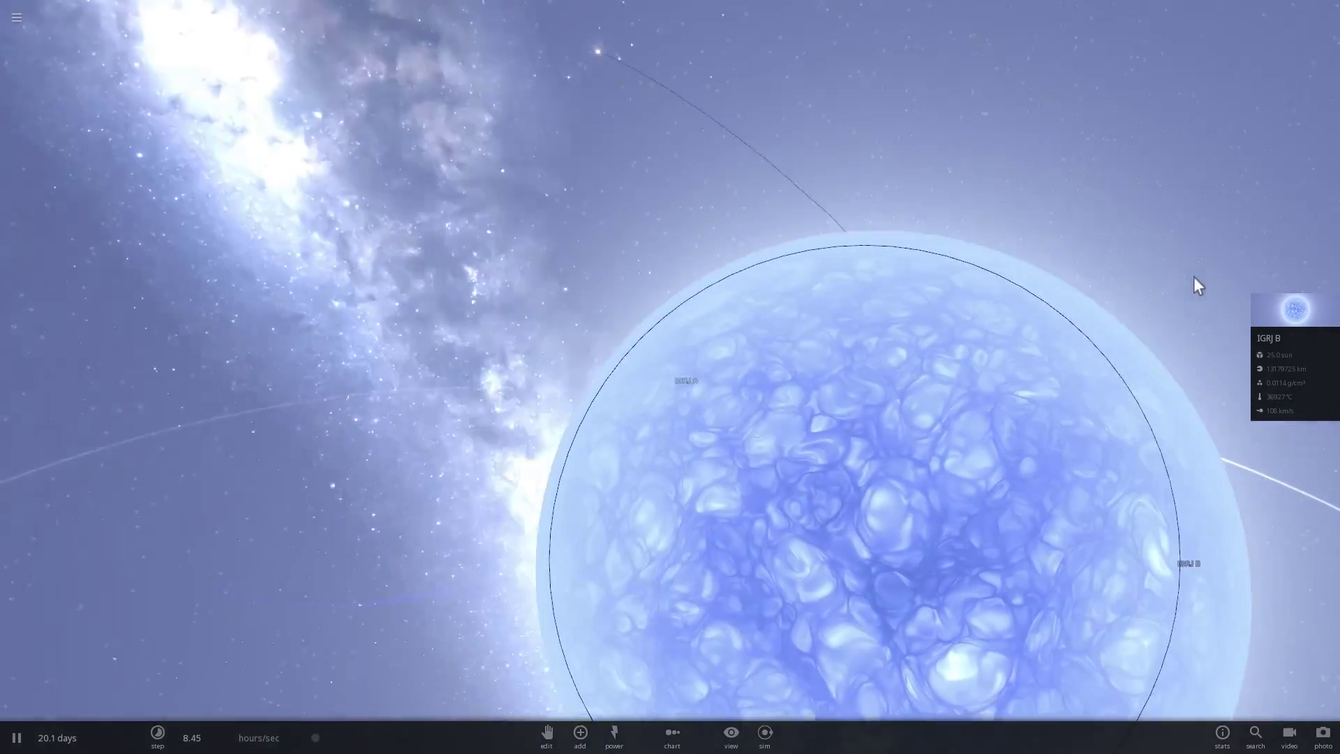
Step: Lower IGRJ B's mass from 25.0 to 15.7 suns, then pause the simulation
click(1290, 314)
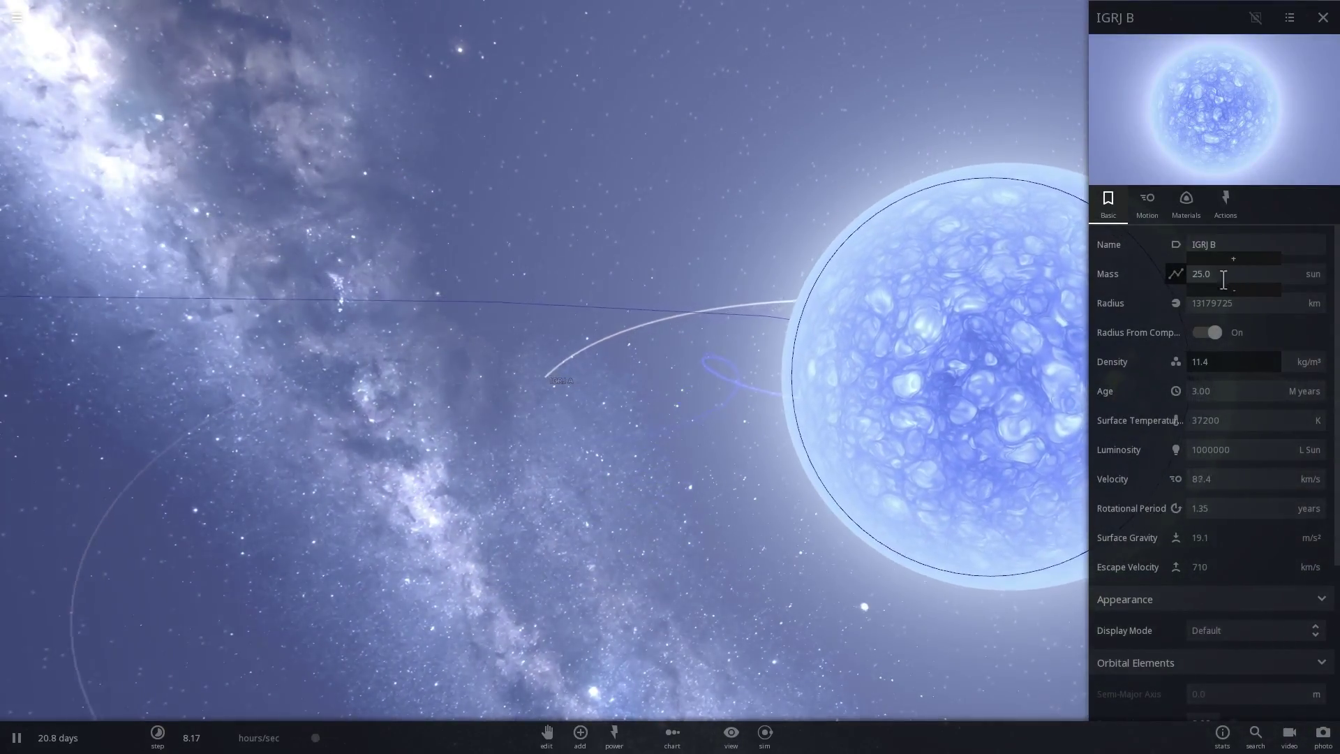
click(1223, 287)
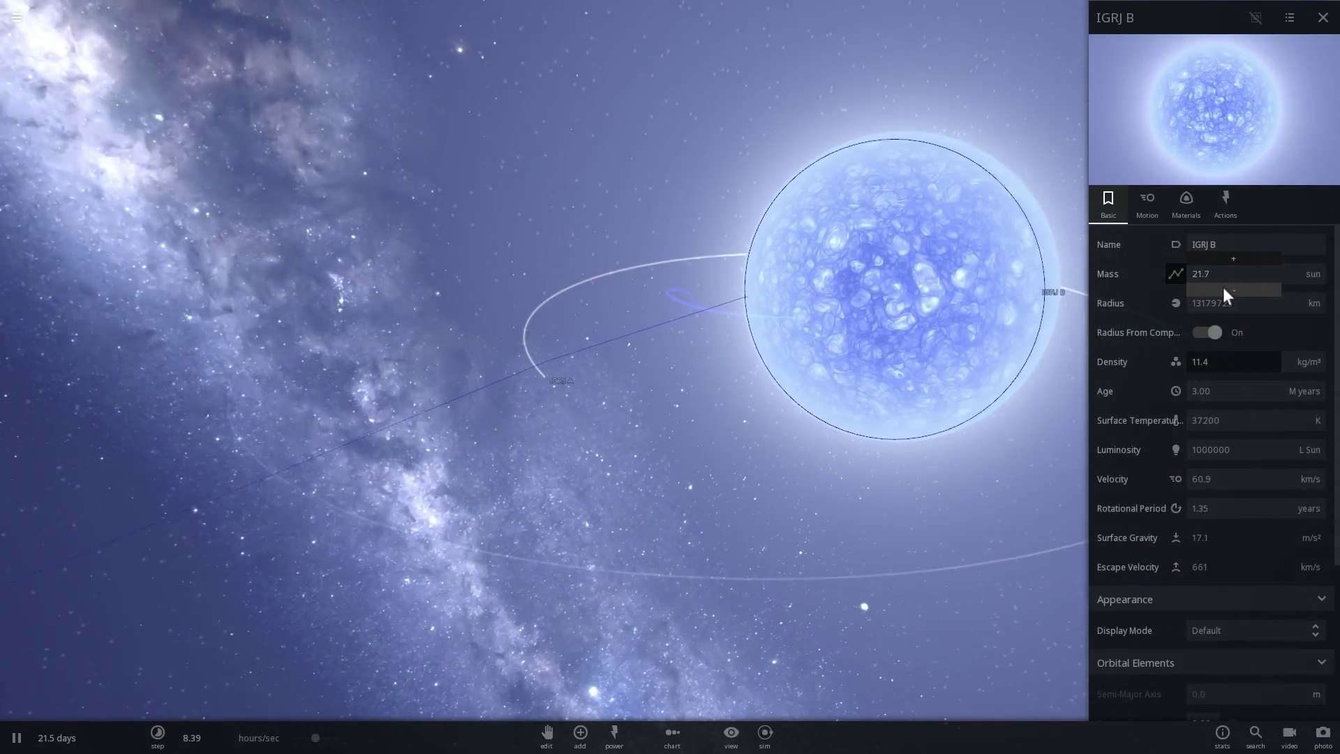
click(1223, 287)
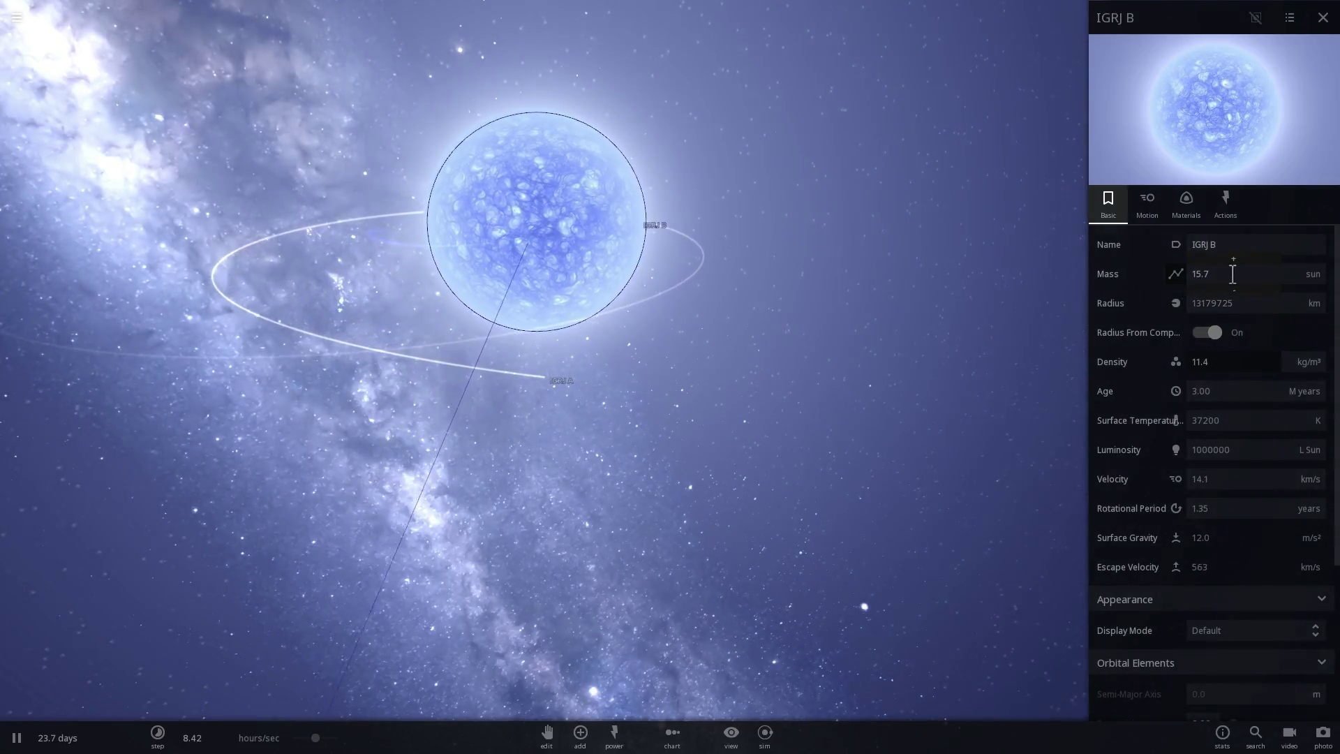
drag(1029, 296, 1007, 322)
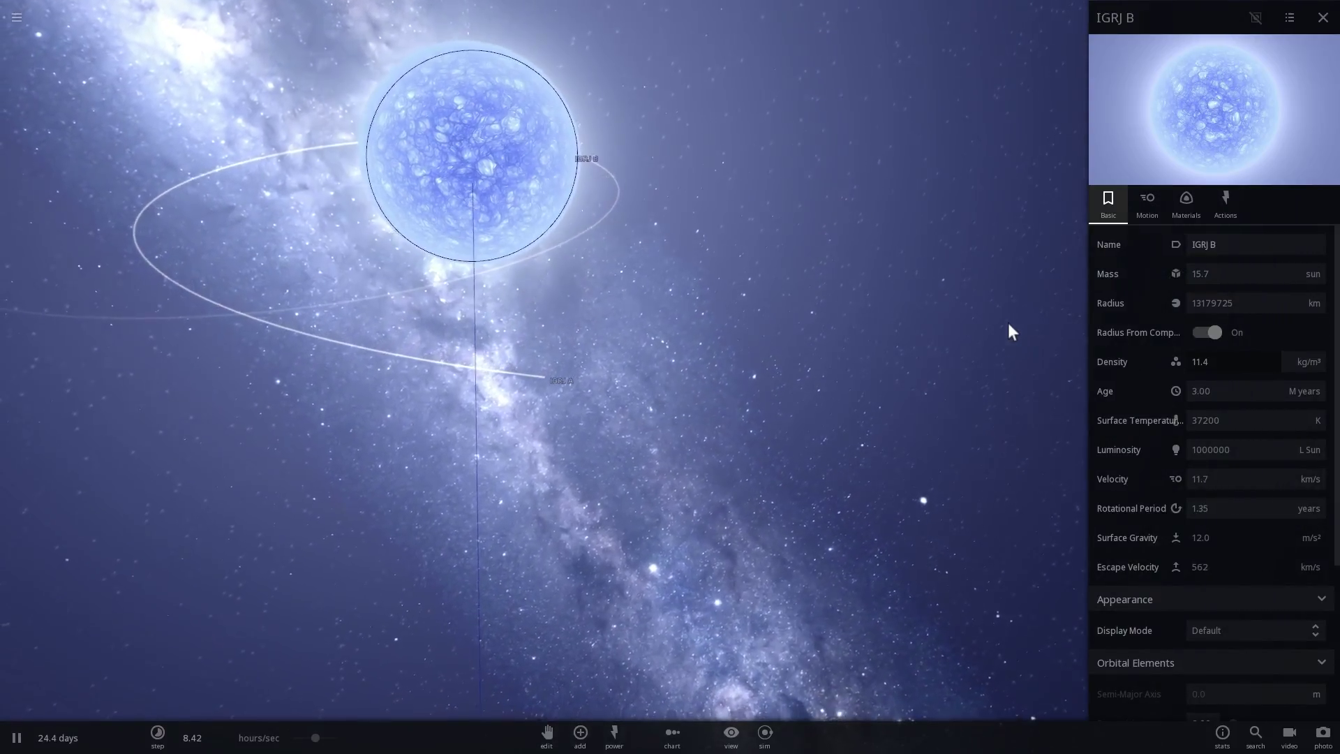
key(space)
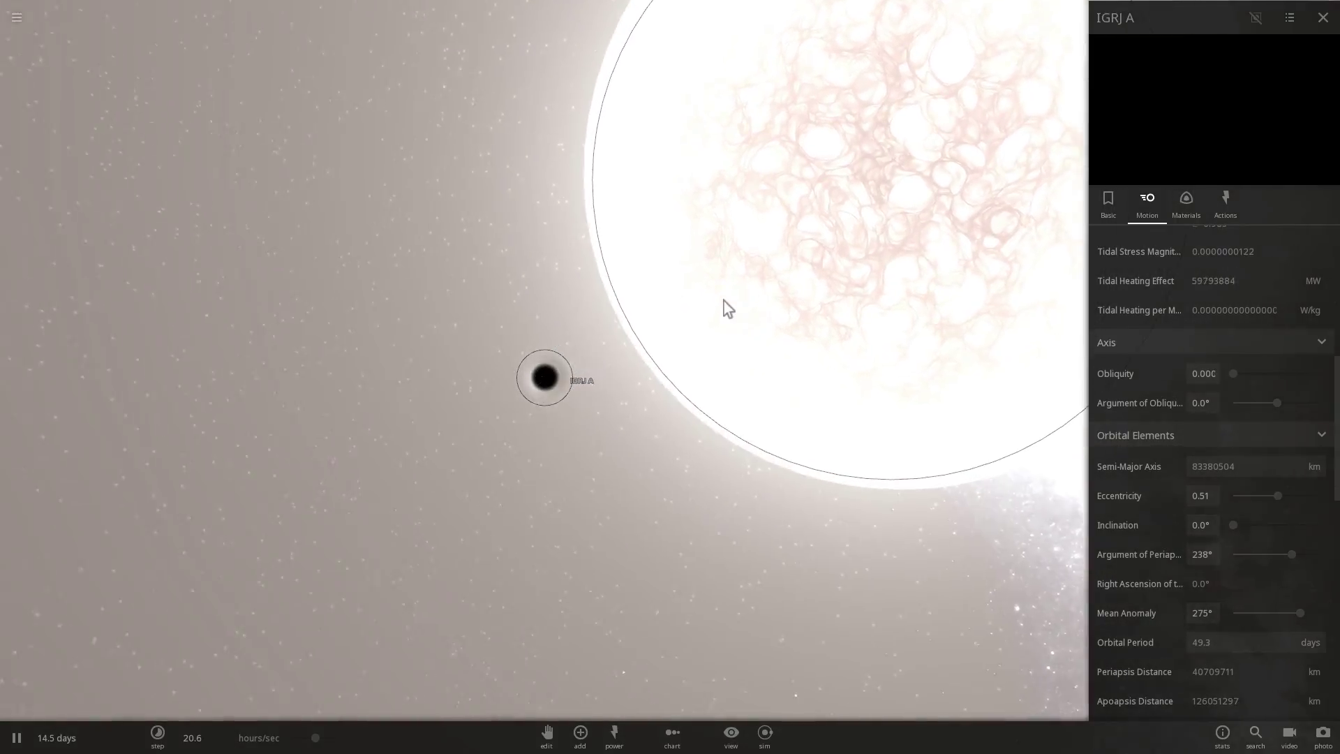
Step: Toggle IGRJ B's Radius From Composition in the Basic tab and reduce its mass to 1.00 sun
click(745, 180)
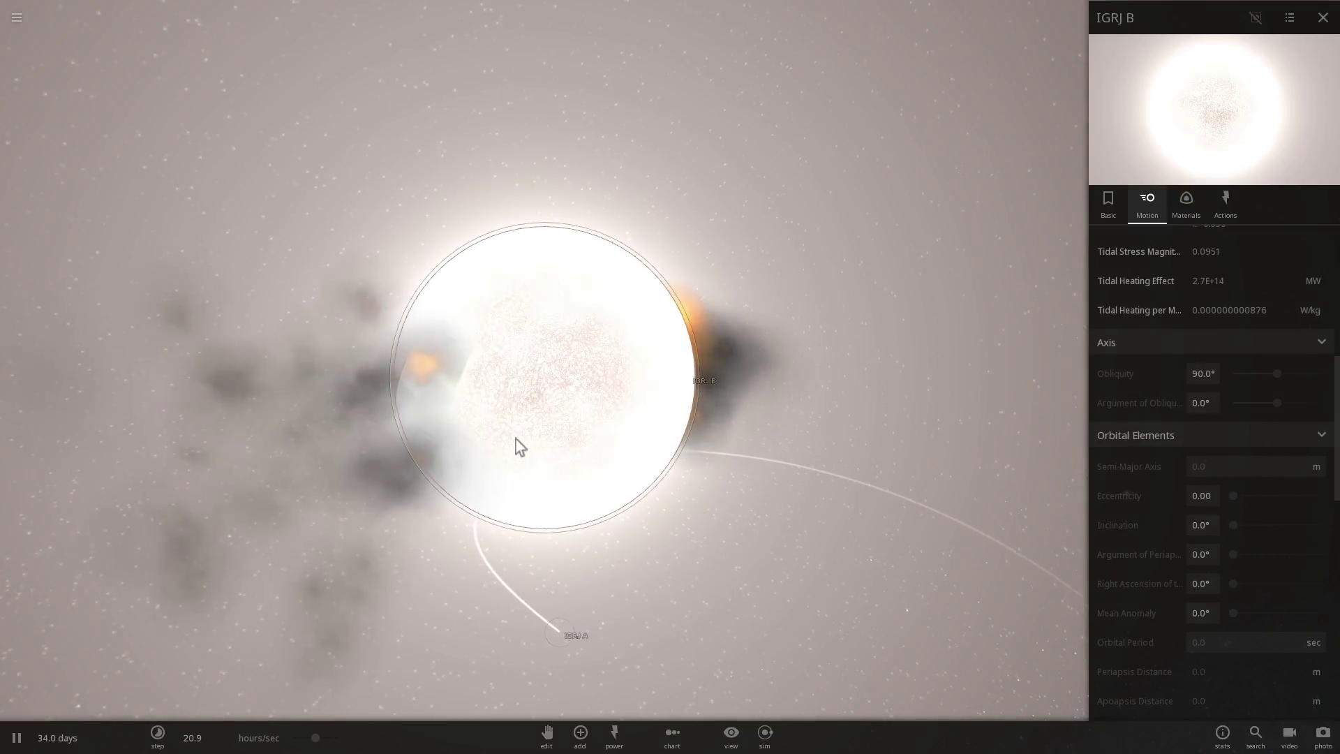
click(1113, 210)
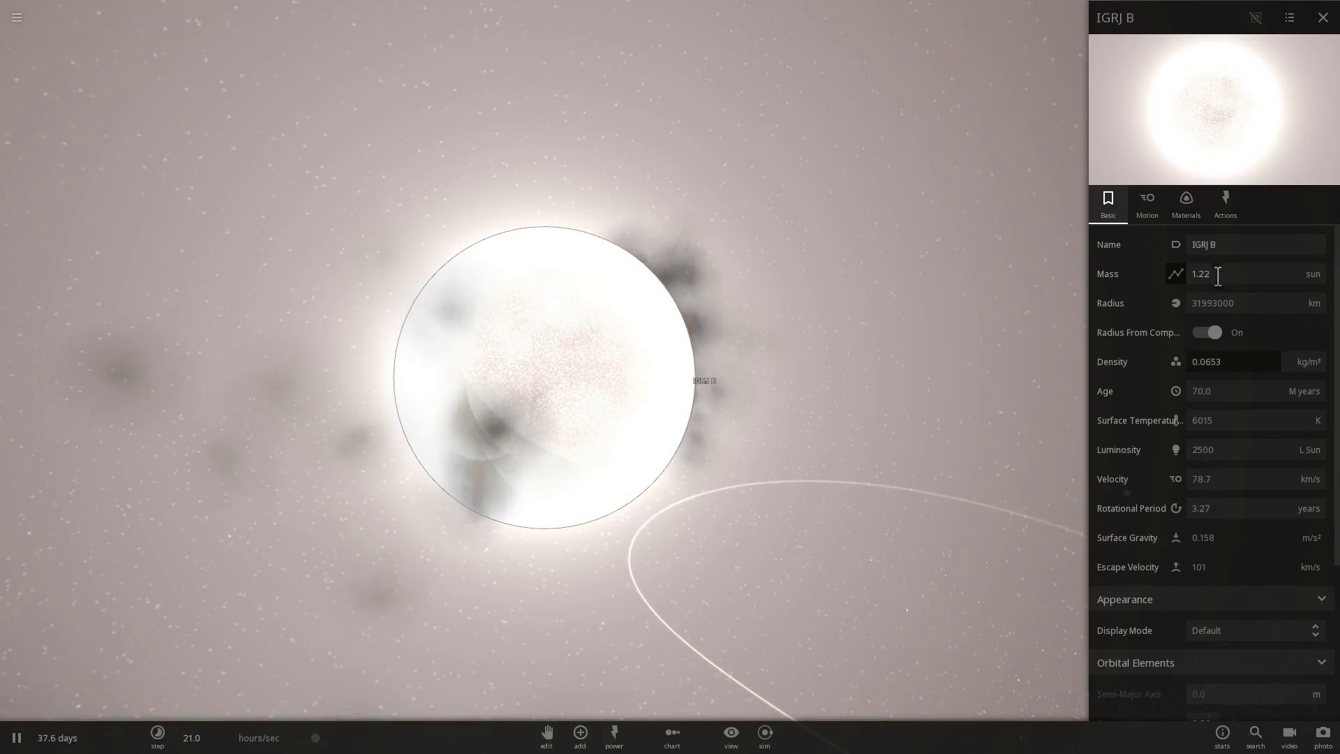
click(1209, 331)
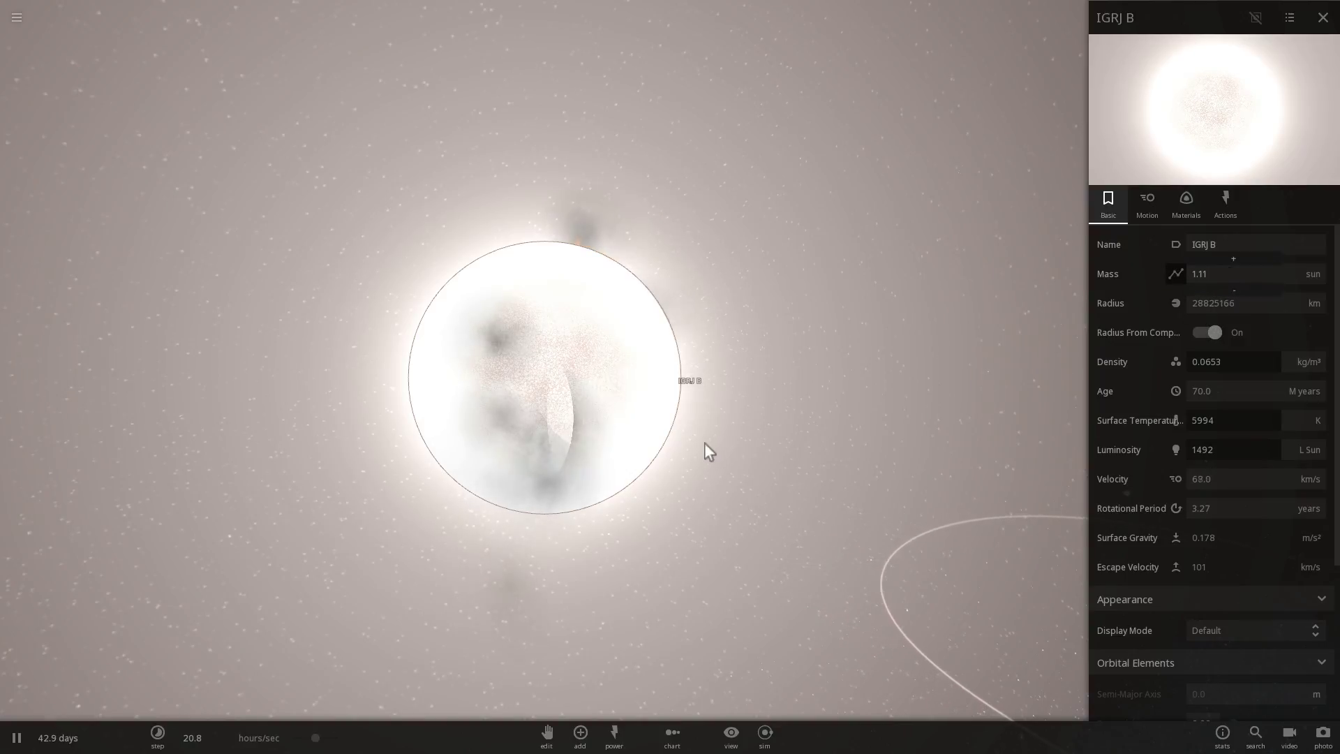
scroll(711, 446, down, 5)
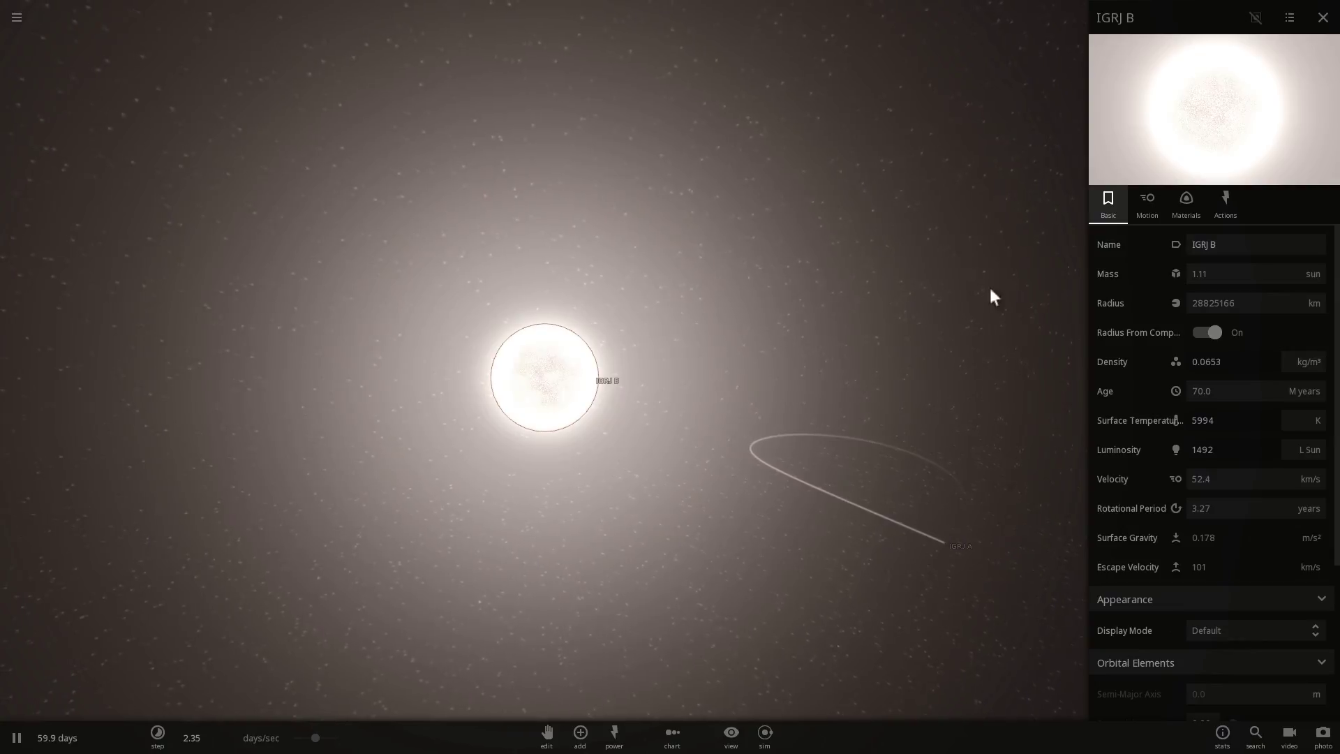
click(1230, 291)
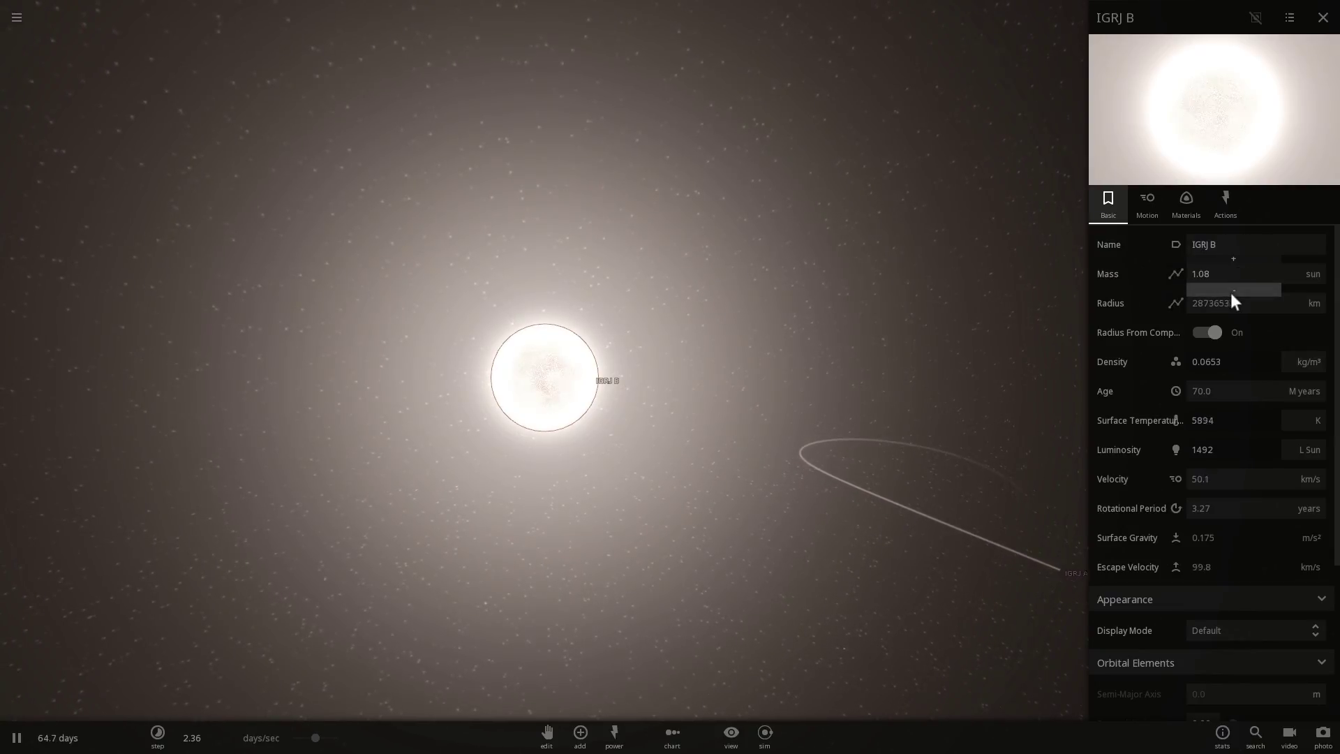
click(1230, 292)
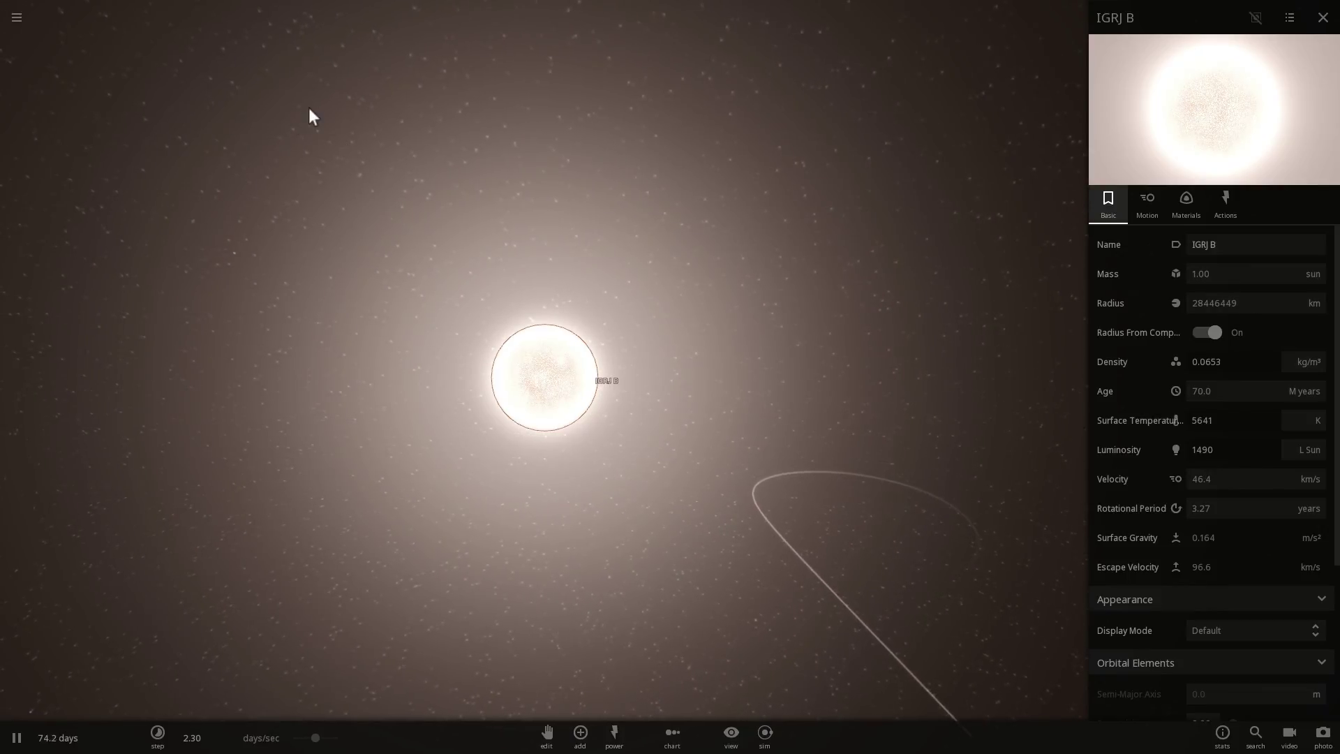
Step: Start a new simulation from the main menu and orbit the camera around the IGRJ A Black Hole
click(15, 18)
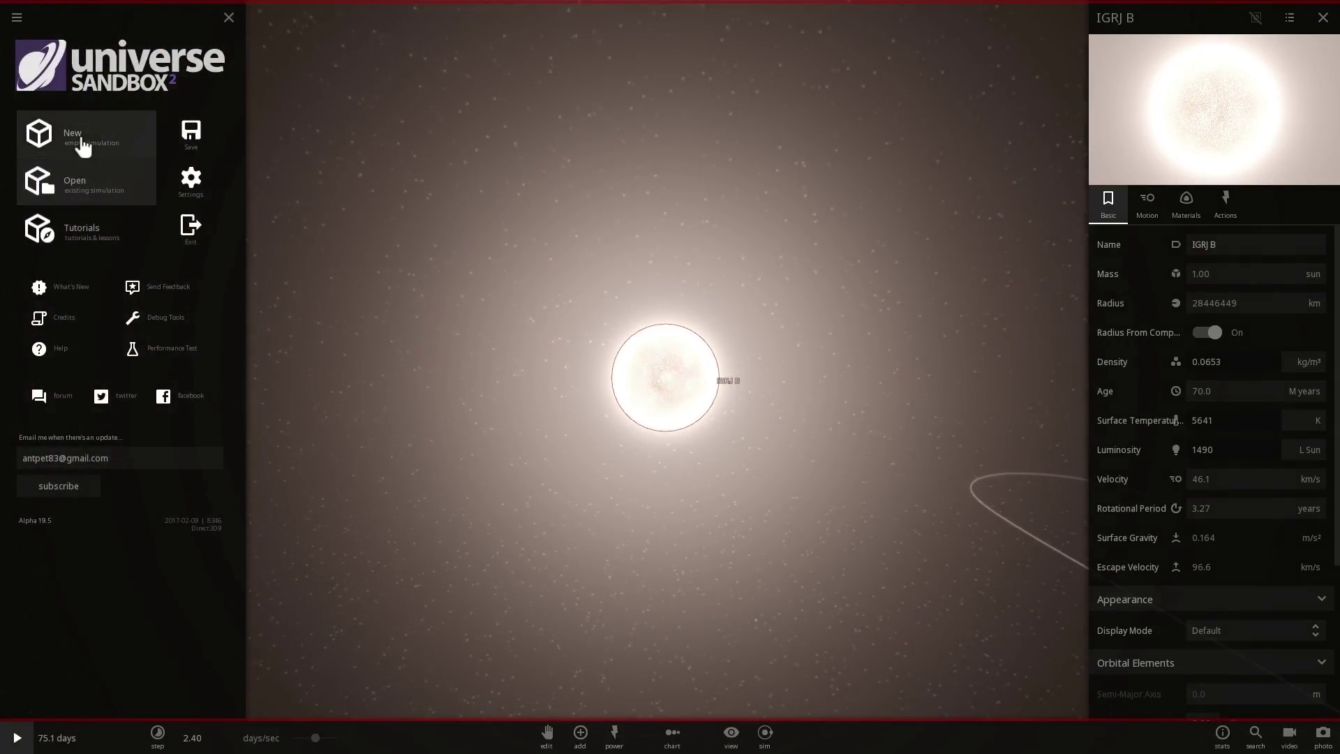
click(82, 145)
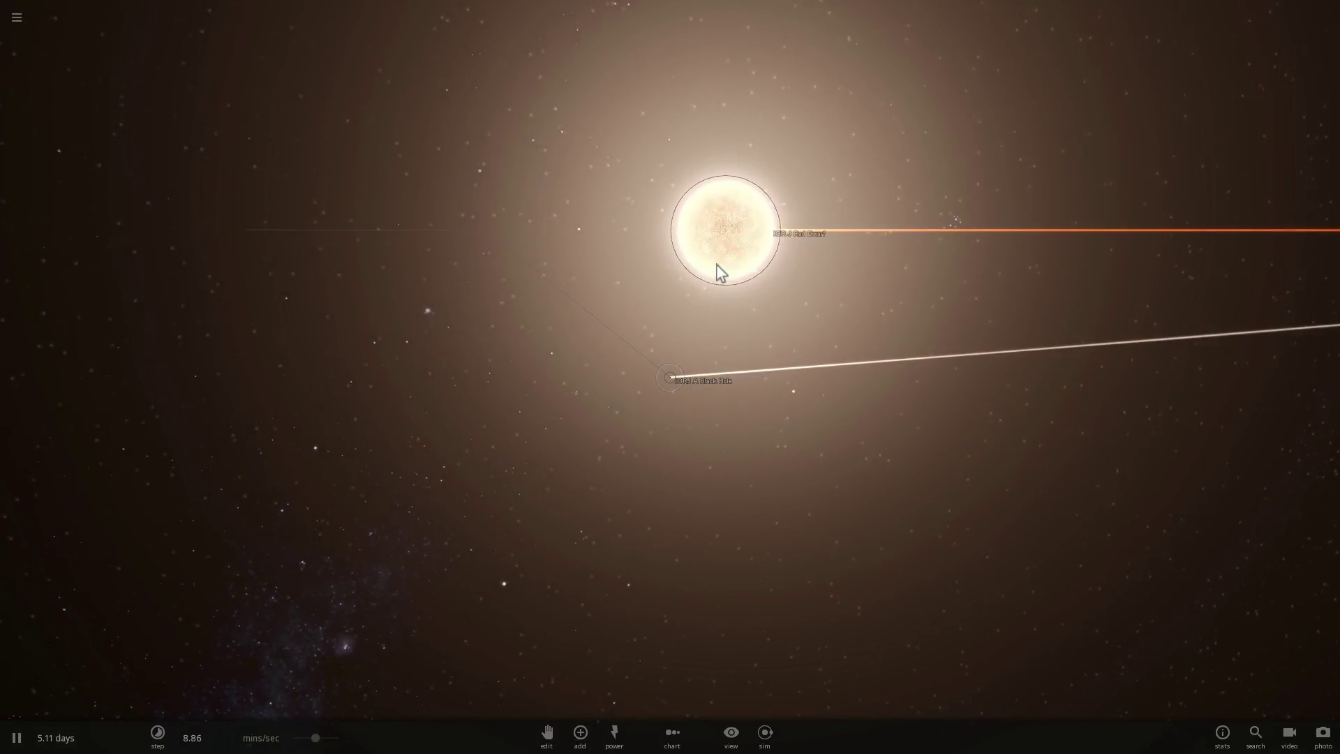
scroll(691, 361, up, 5)
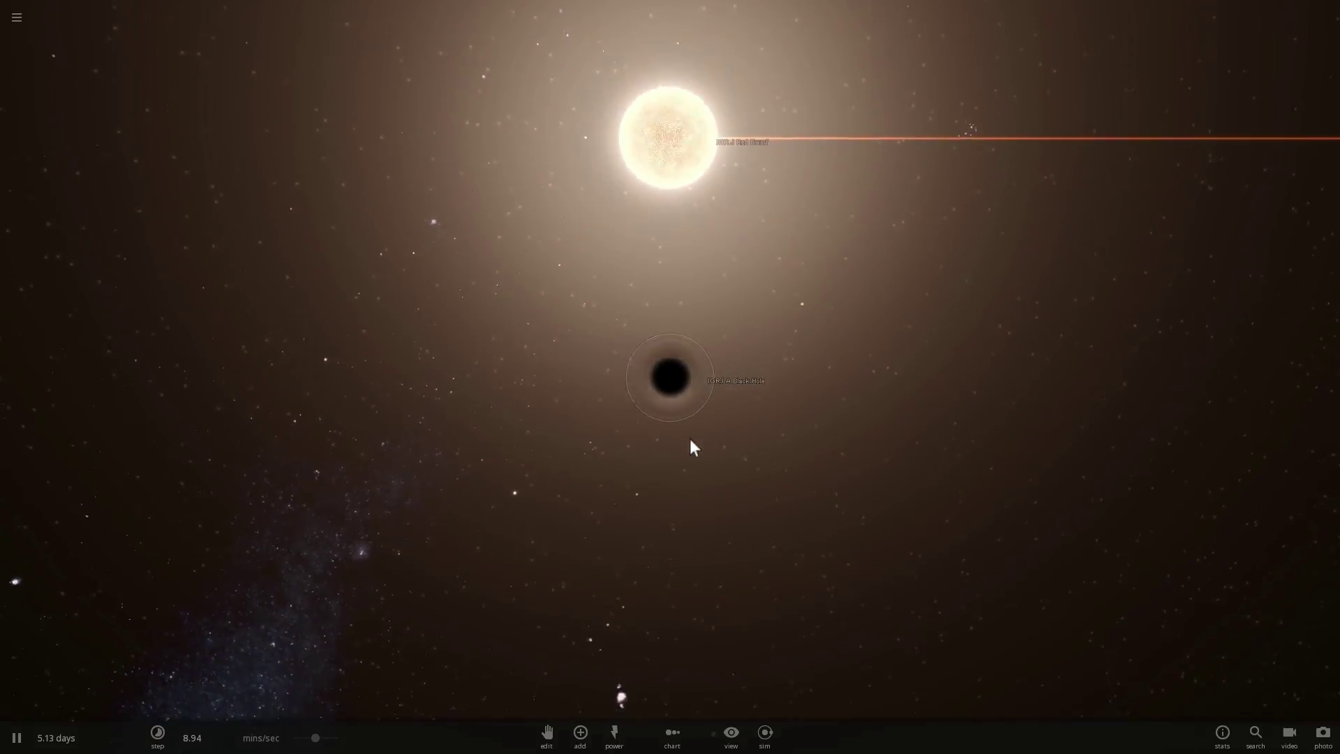
right_drag(690, 438, 735, 319)
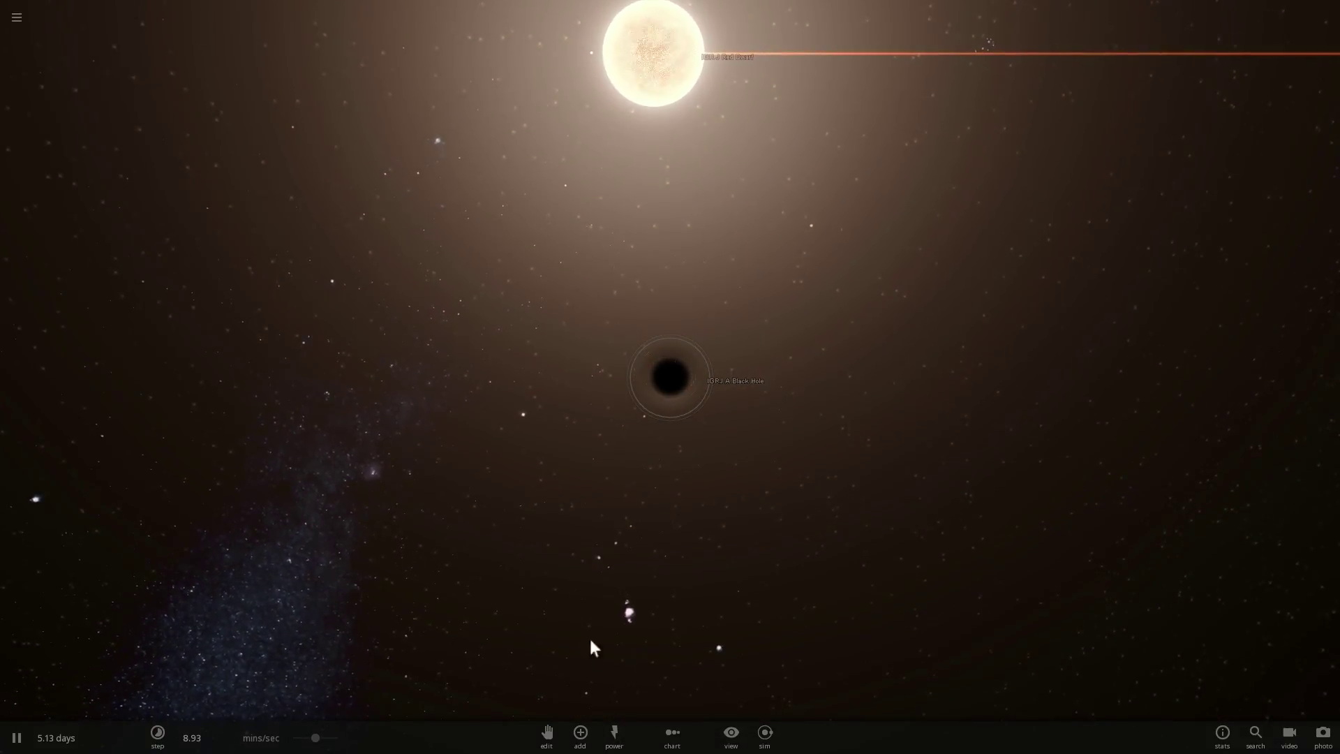
right_drag(732, 443, 690, 454)
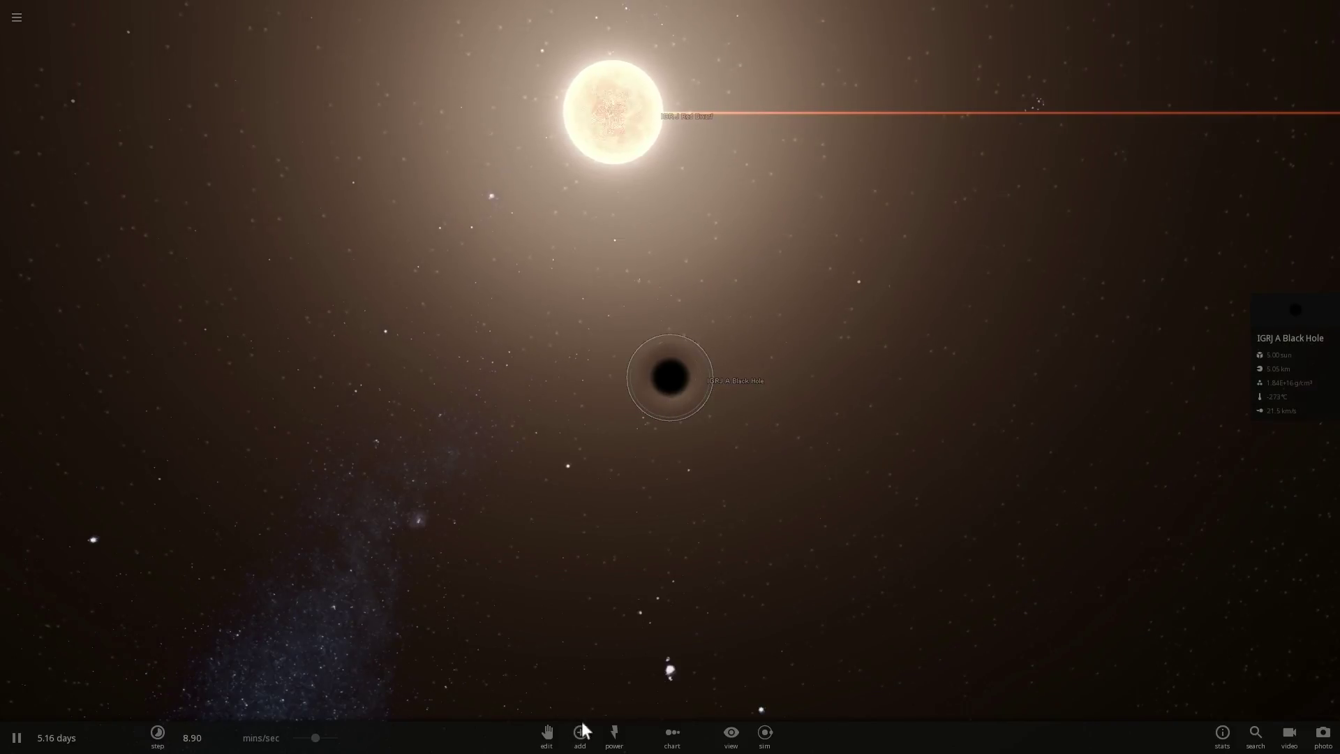
Step: Add a Saturn ring preset around black hole IGRJ A and look down onto the particle ring
click(582, 740)
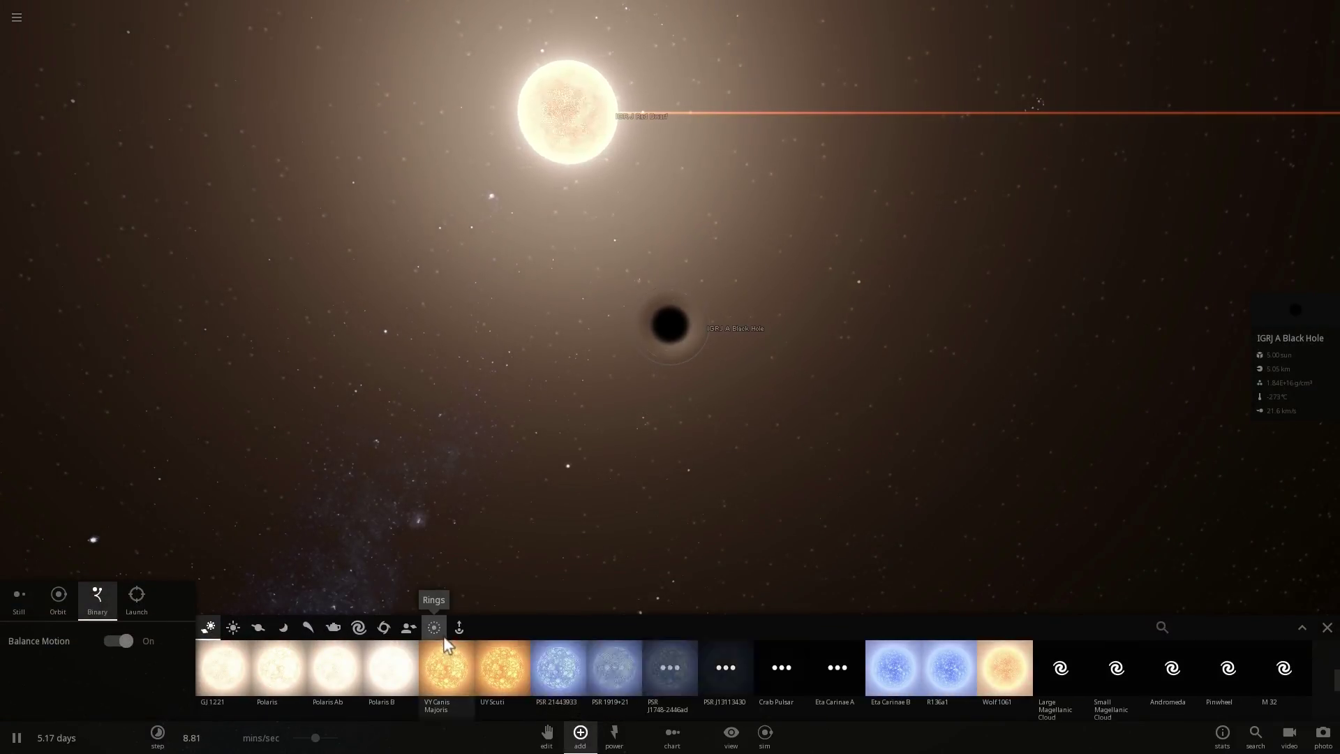
click(433, 627)
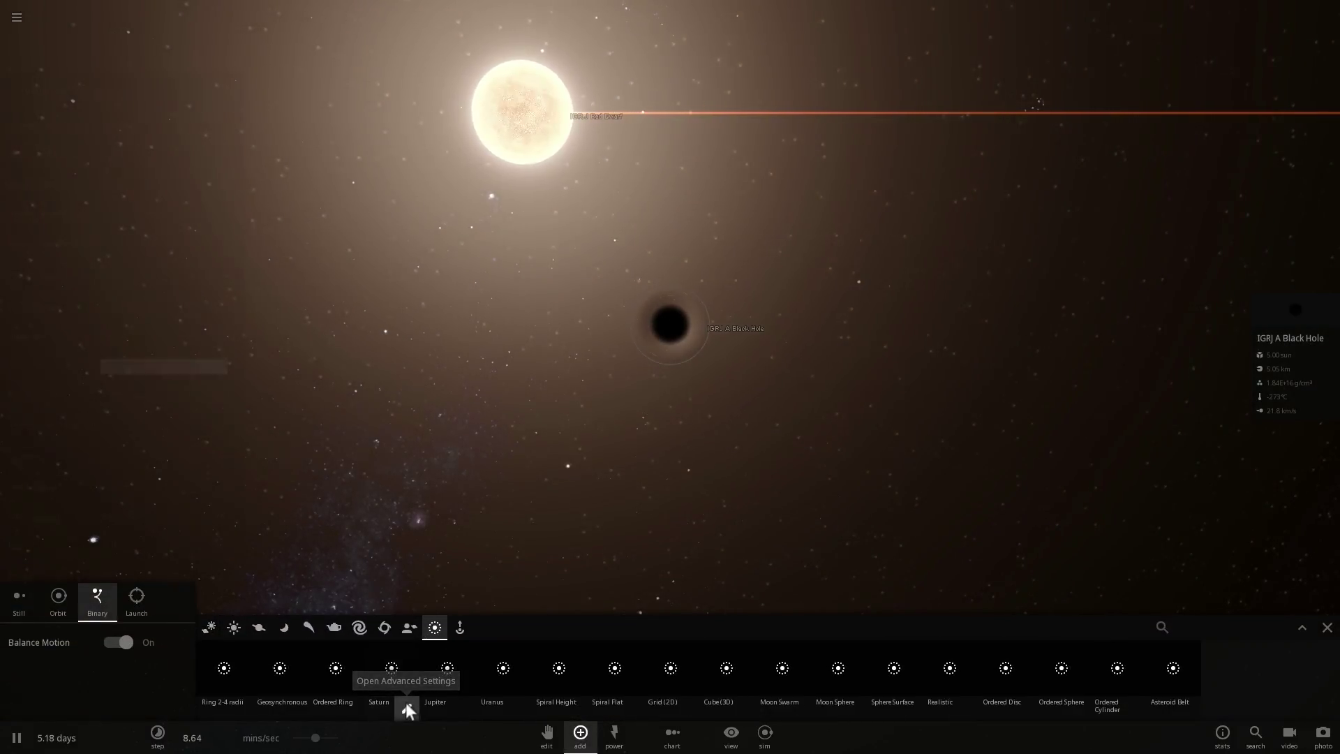
click(406, 695)
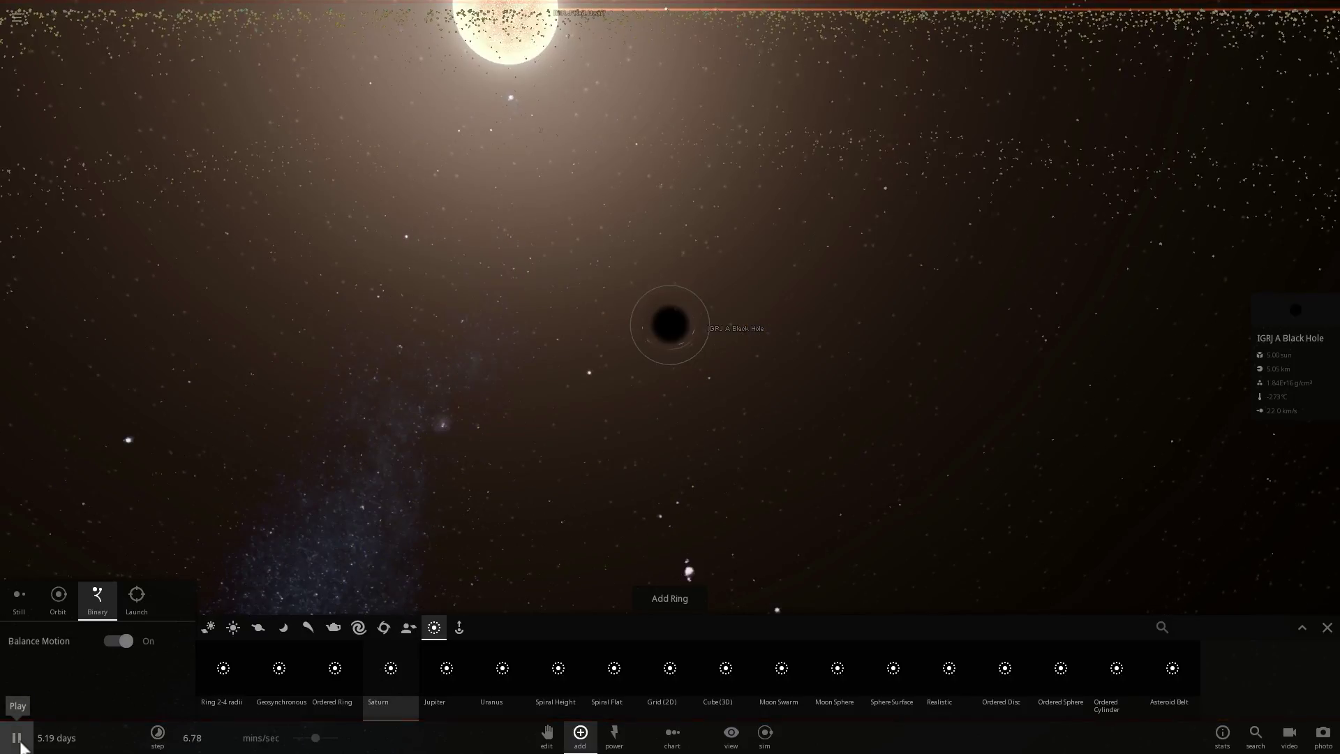
right_drag(556, 397, 562, 375)
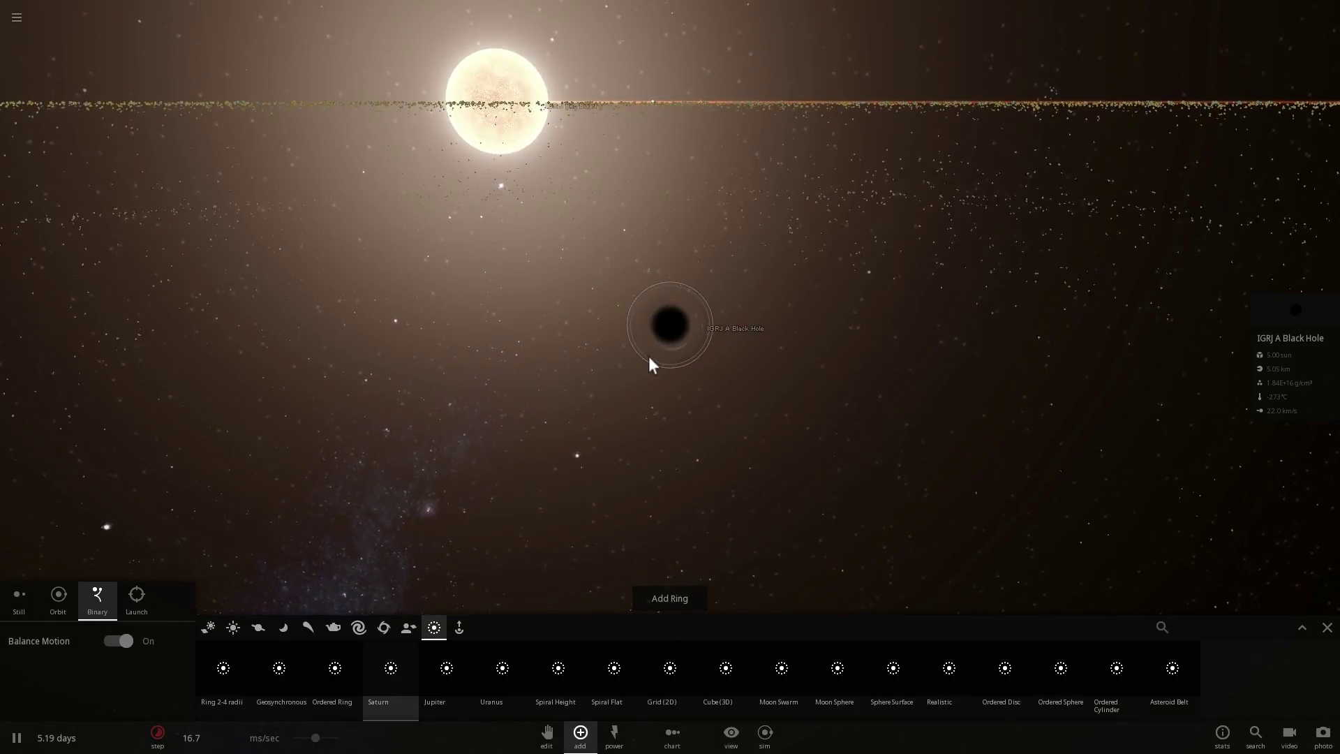
right_drag(785, 333, 760, 333)
scroll(759, 335, down, 4)
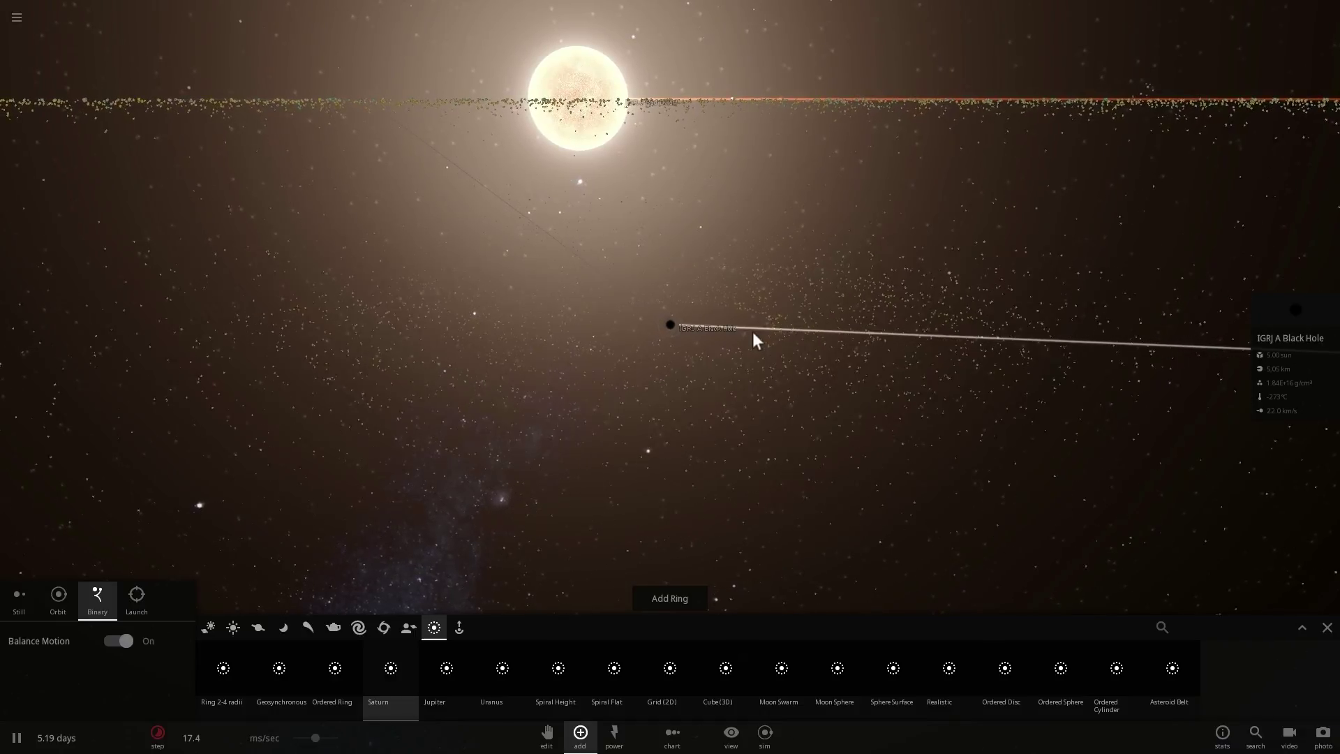
drag(779, 354, 745, 356)
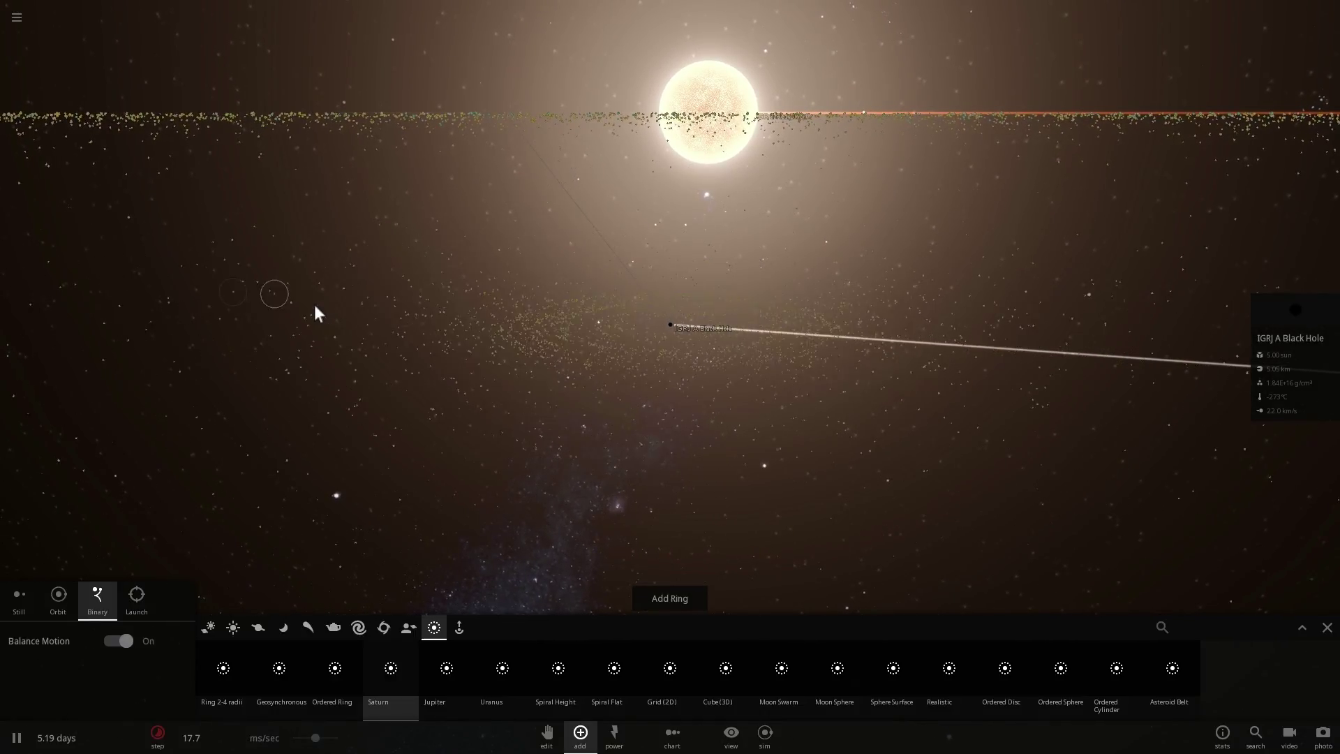
drag(315, 306, 296, 352)
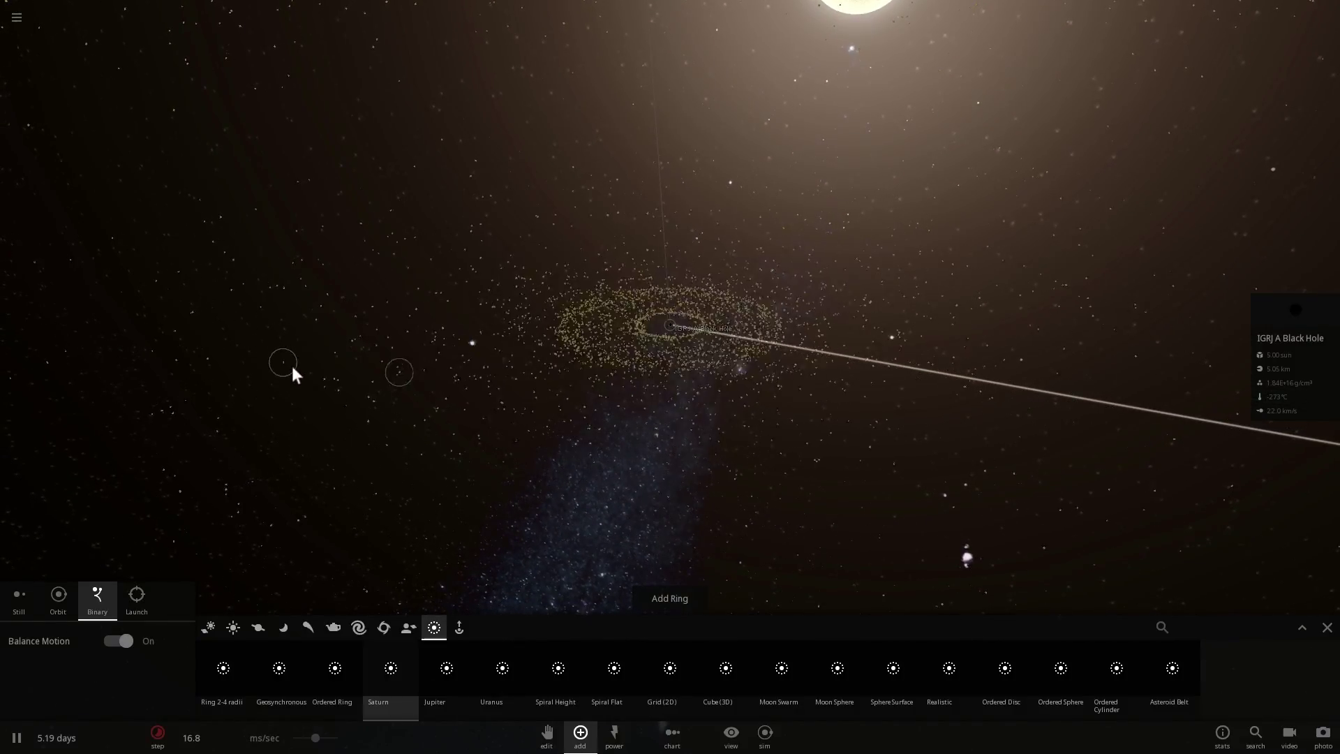
Step: Spawn a Saturn-style particle ring on the black hole and orbit the camera to view it
scroll(671, 337, up, 5)
right_drag(671, 337, 738, 283)
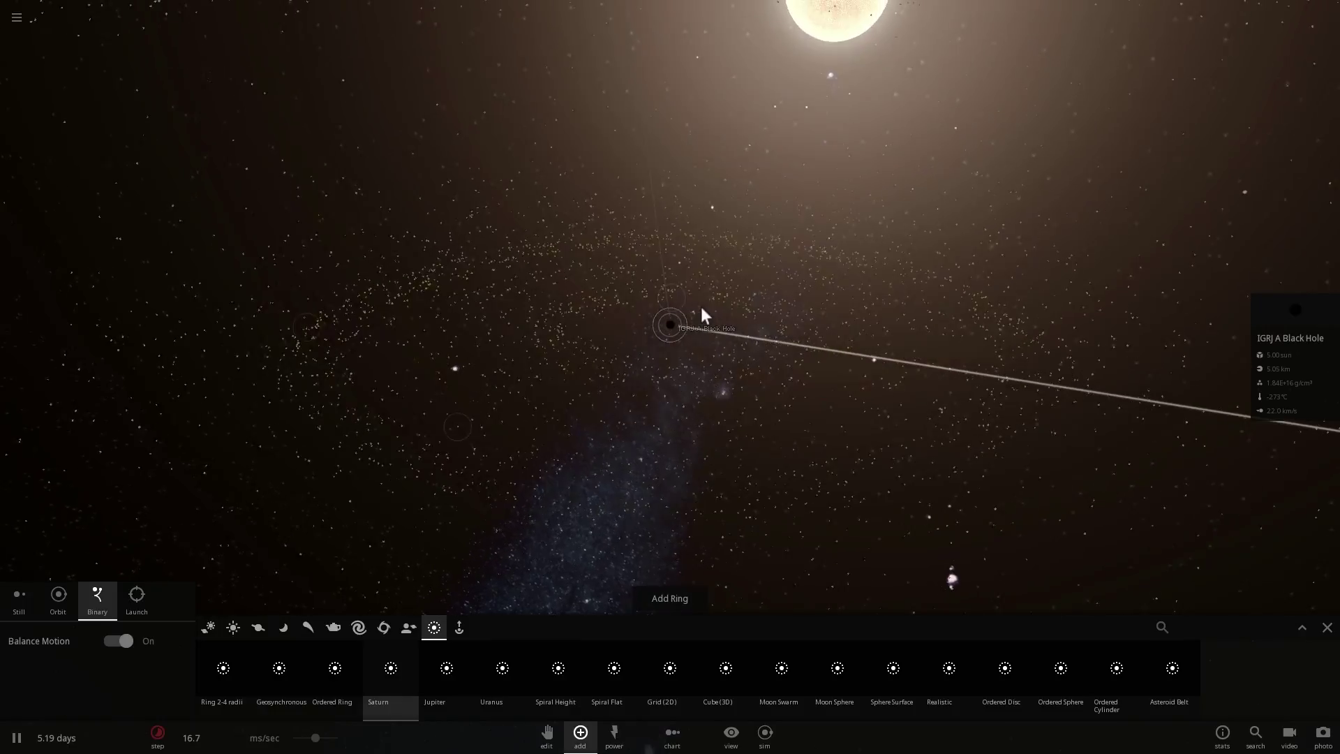
scroll(710, 314, up, 3)
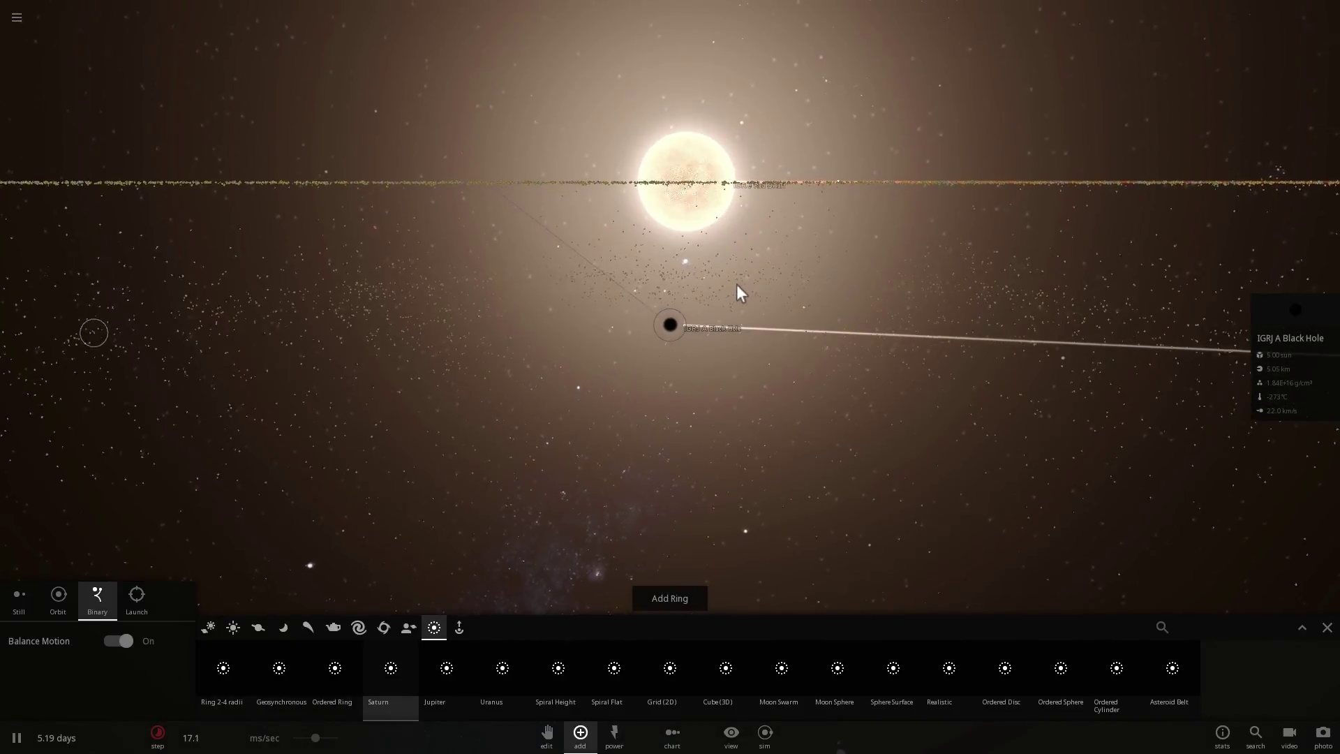
scroll(736, 283, up, 5)
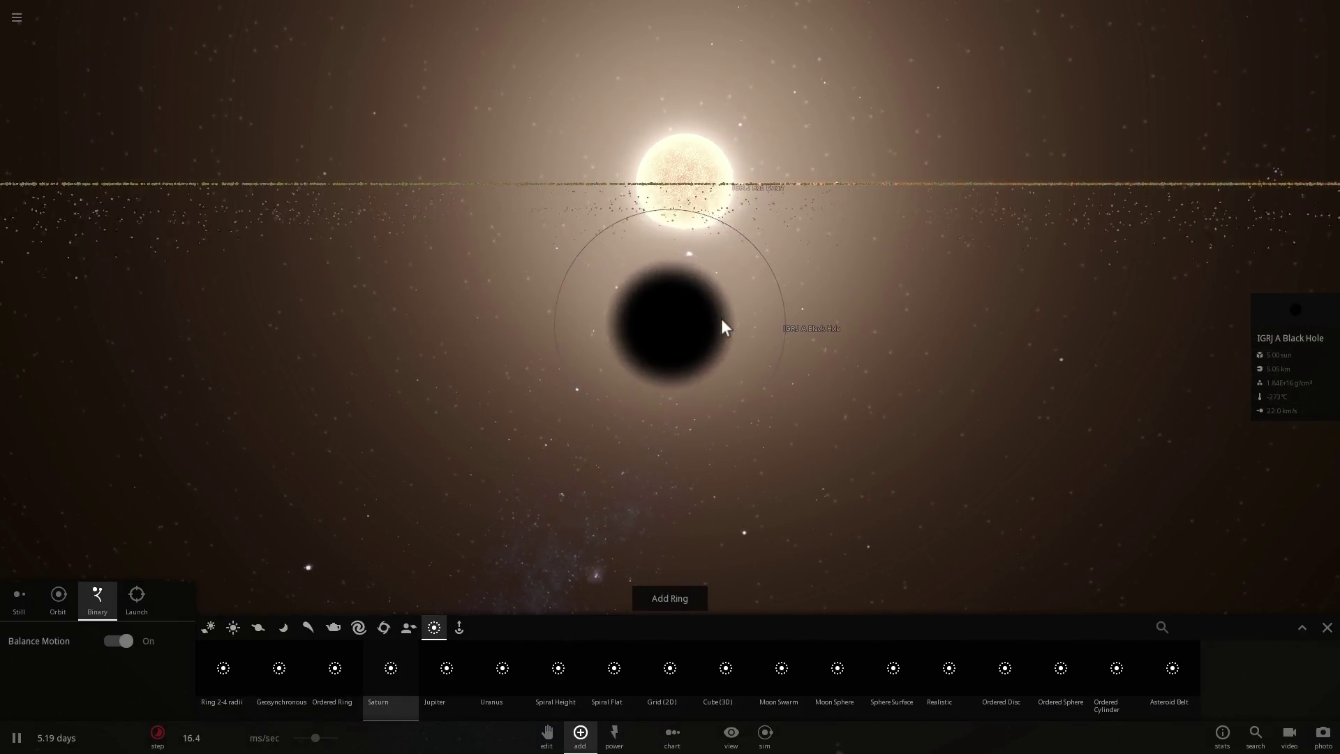
scroll(721, 318, down, 2)
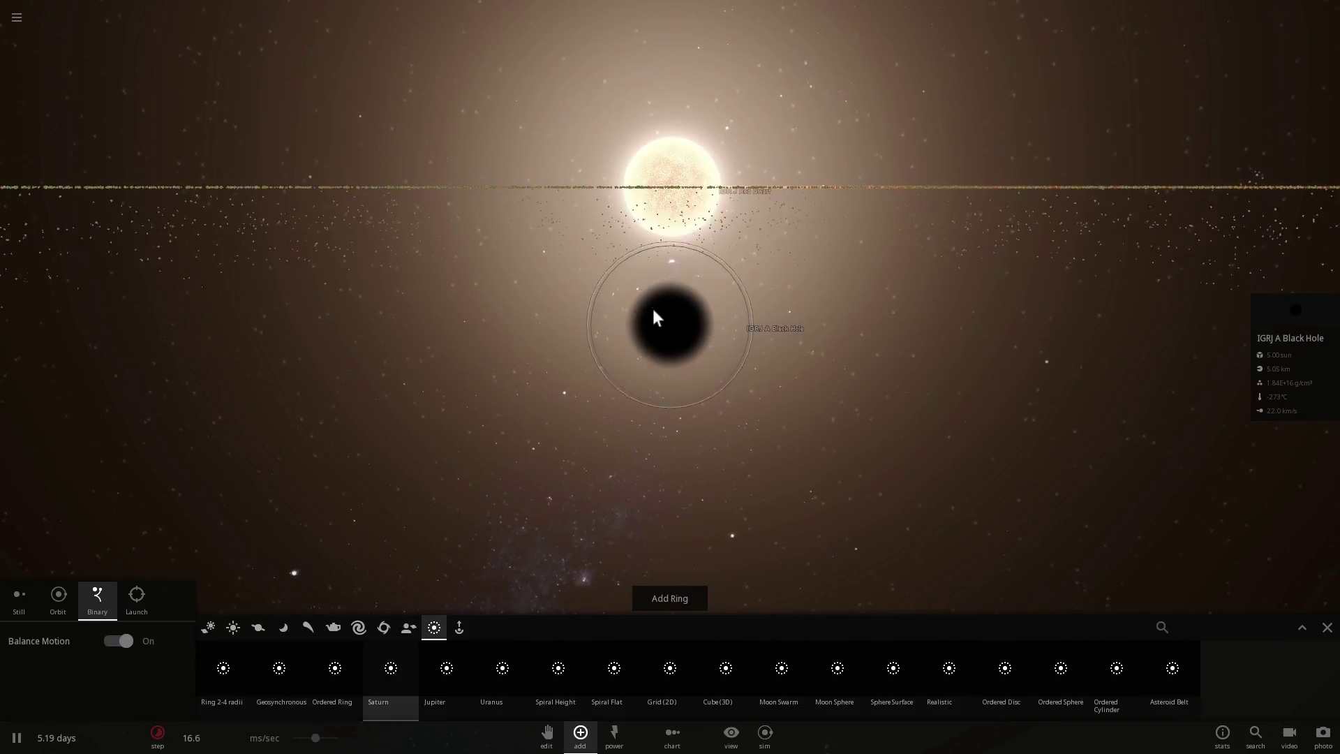
scroll(654, 310, down, 2)
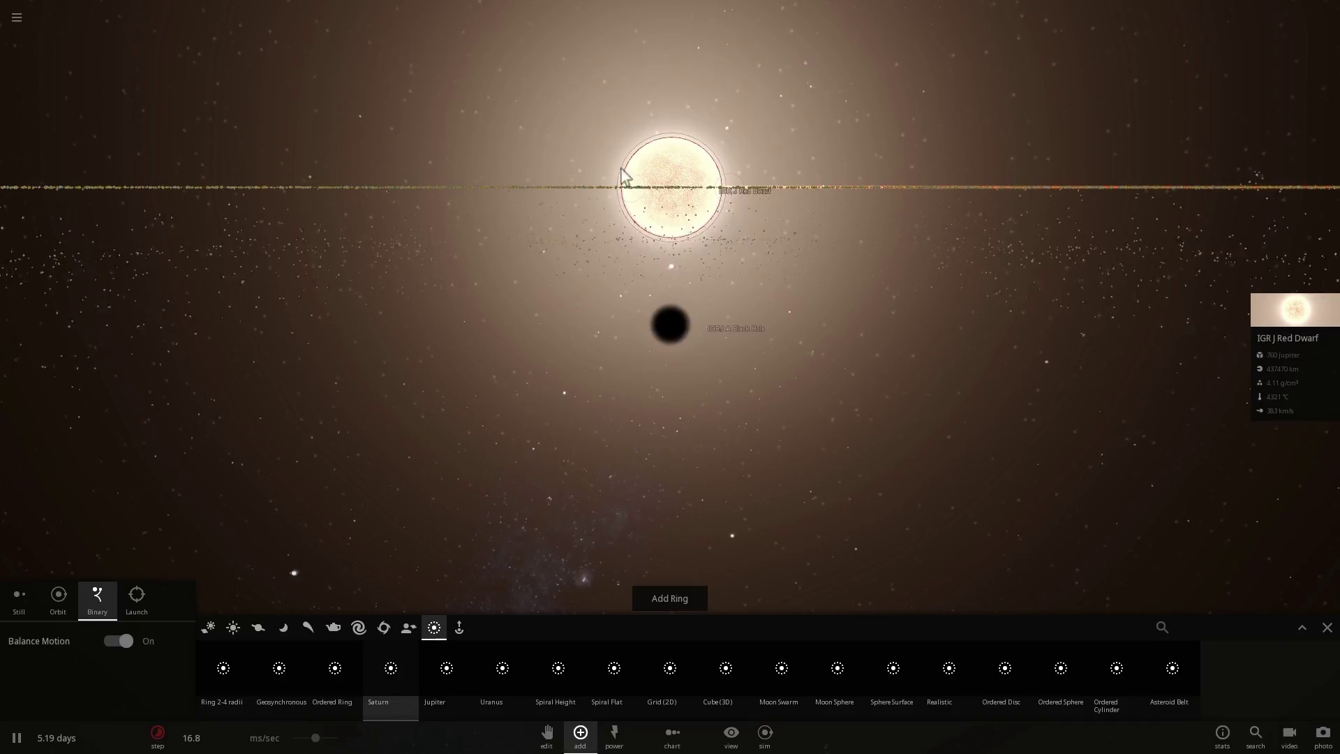
right_drag(646, 493, 670, 487)
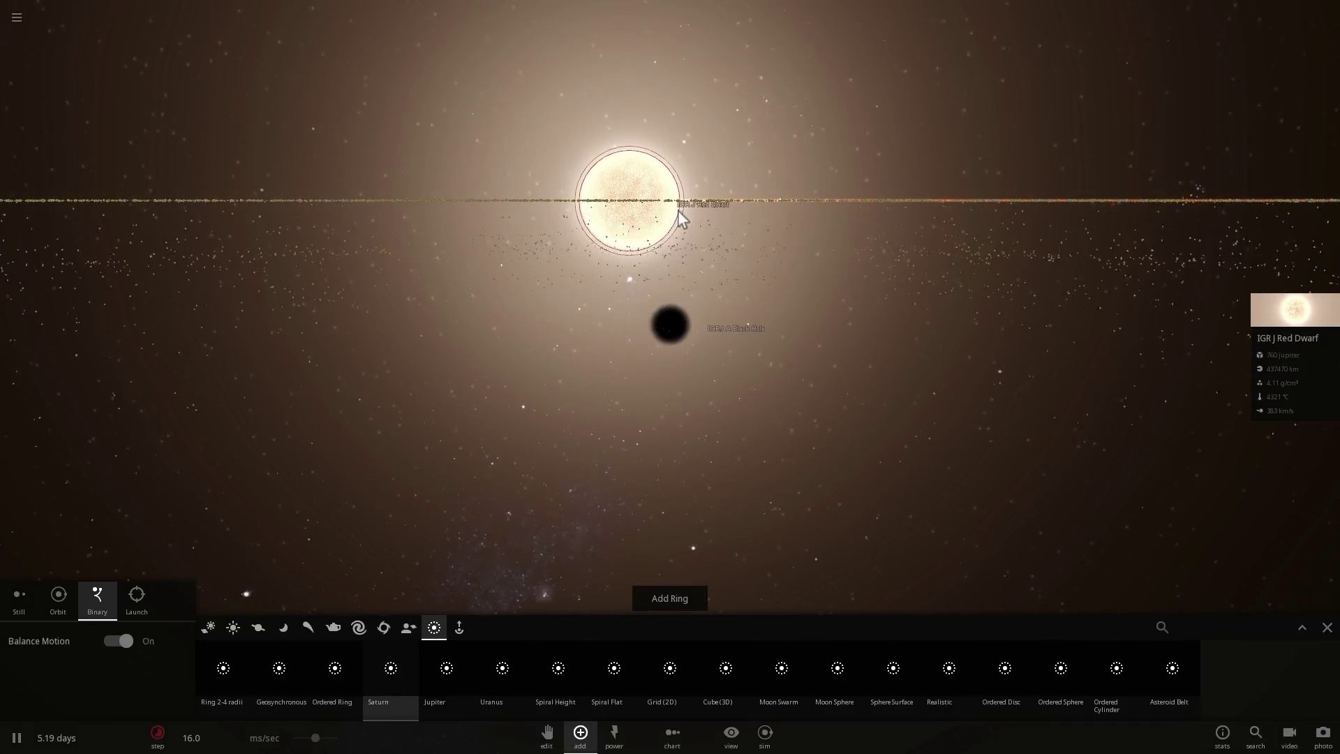
right_drag(712, 229, 720, 235)
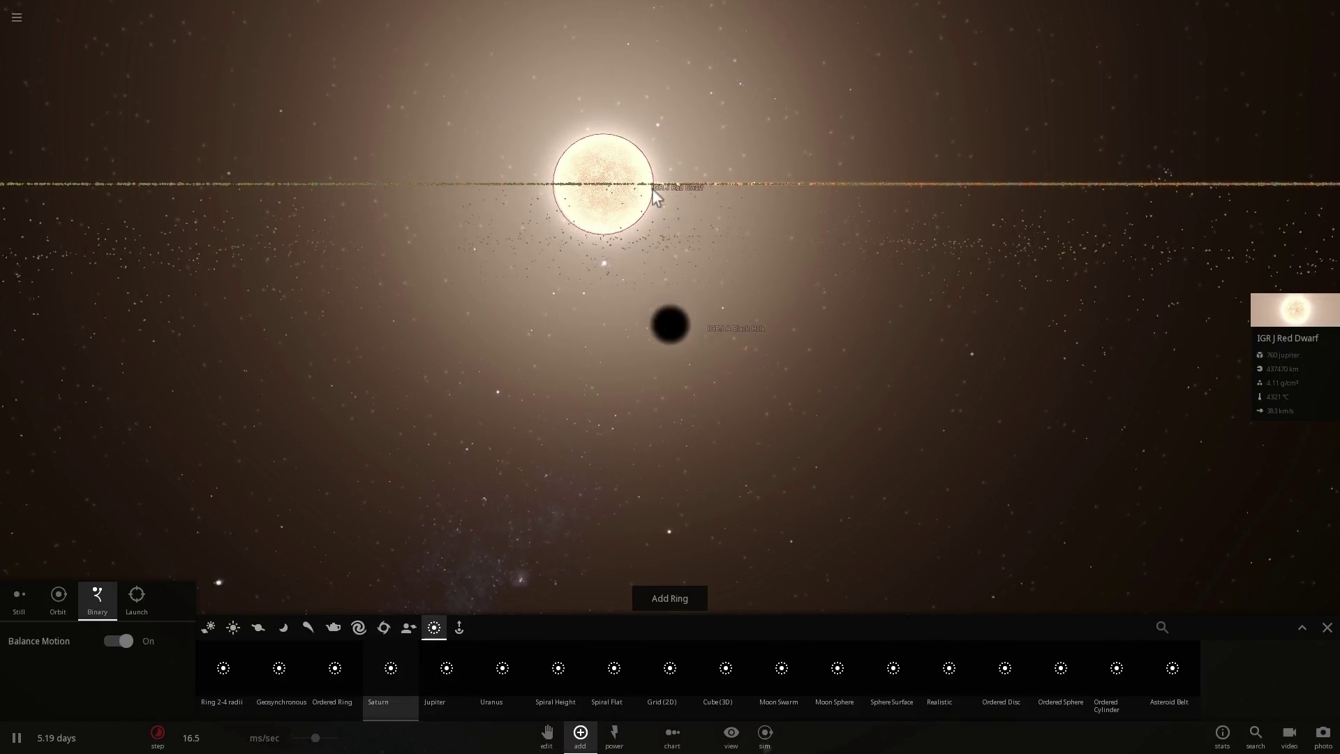
click(666, 352)
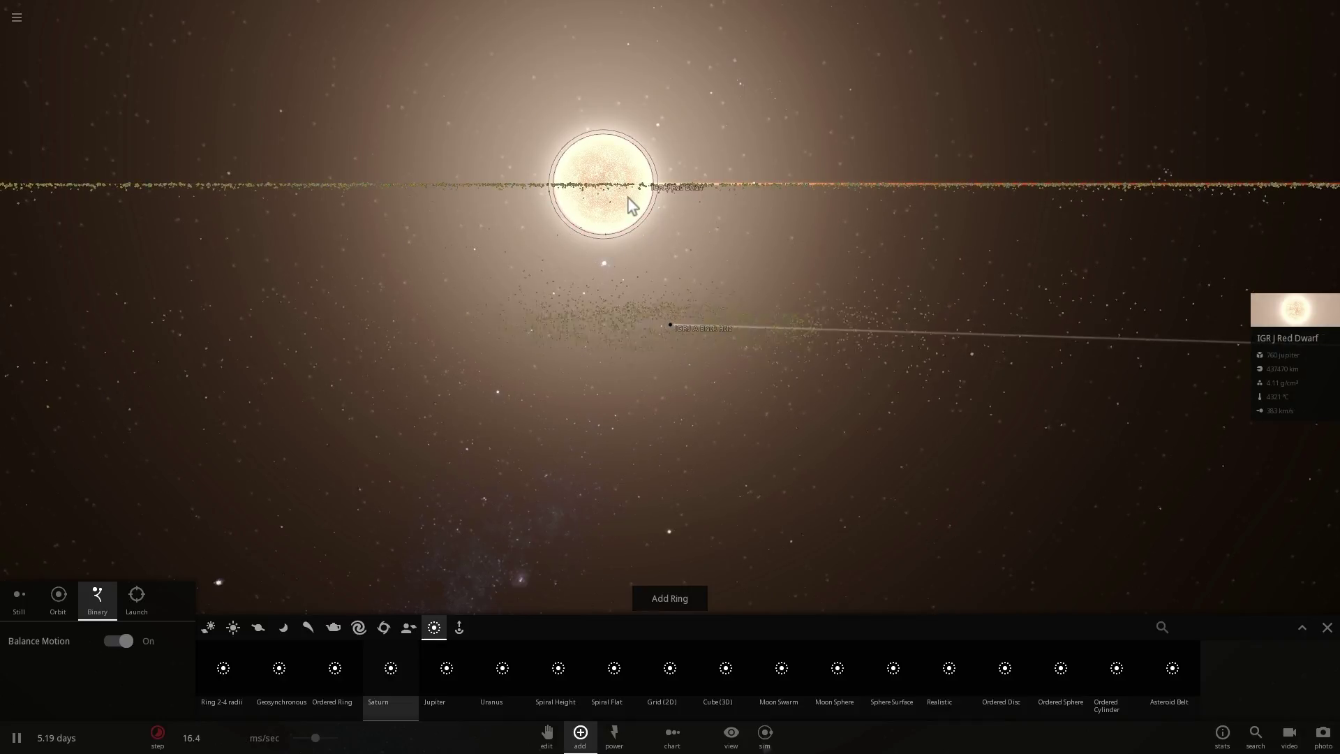
right_drag(628, 198, 646, 211)
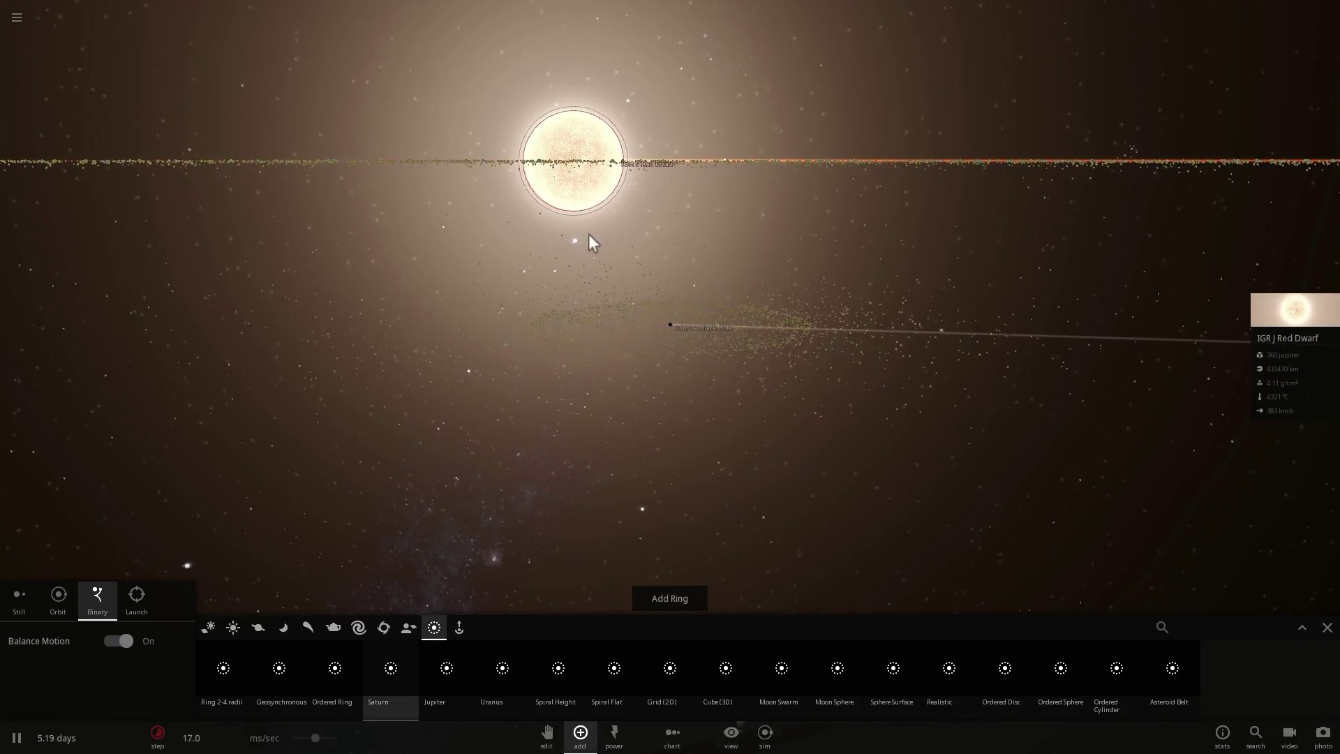
right_drag(601, 253, 660, 288)
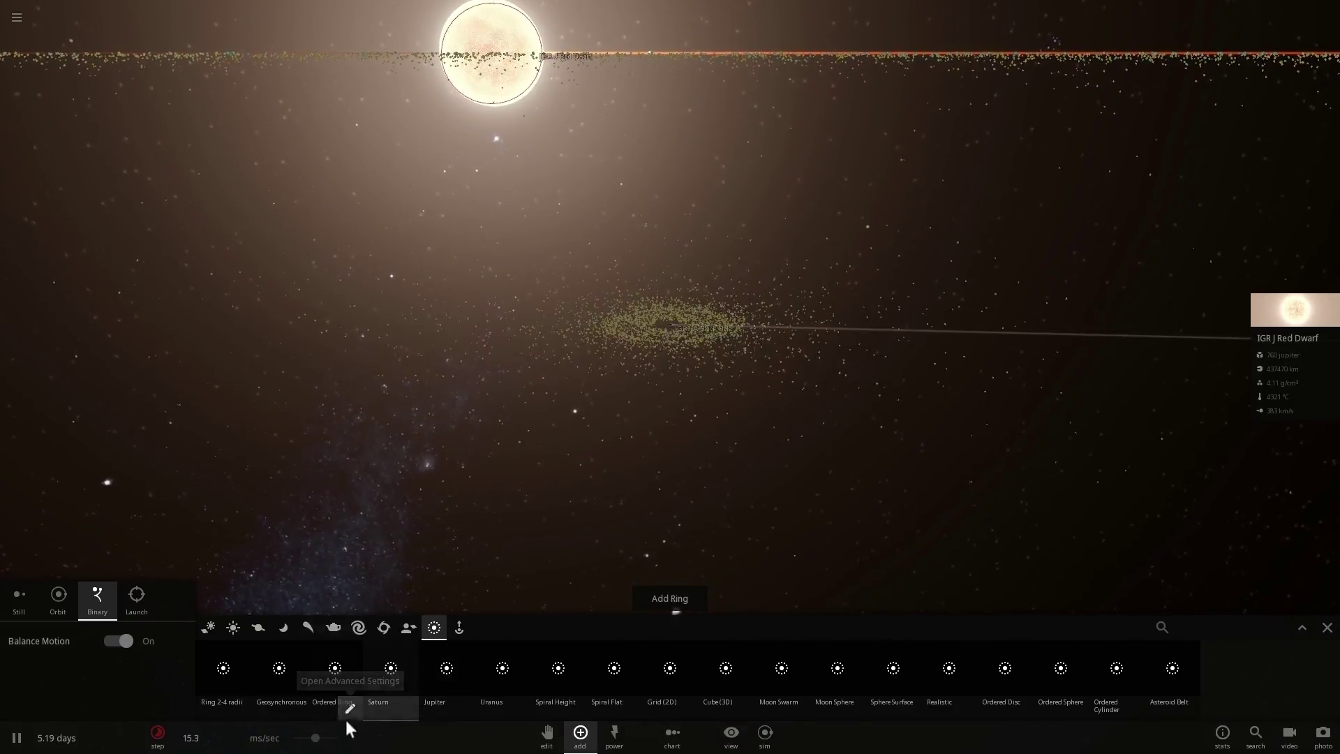
Step: Resume the simulation and lower the red dwarf companion's mass to 50 Jupiter masses
click(609, 727)
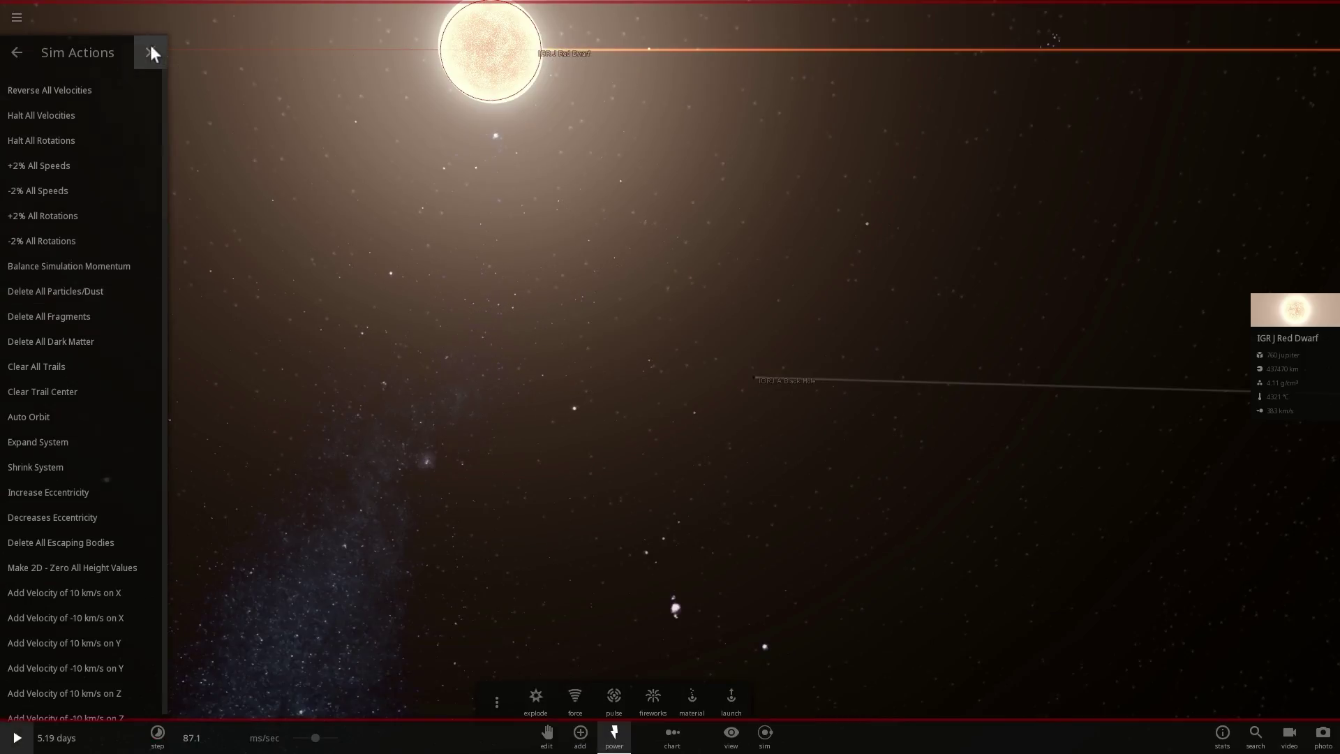
click(150, 50)
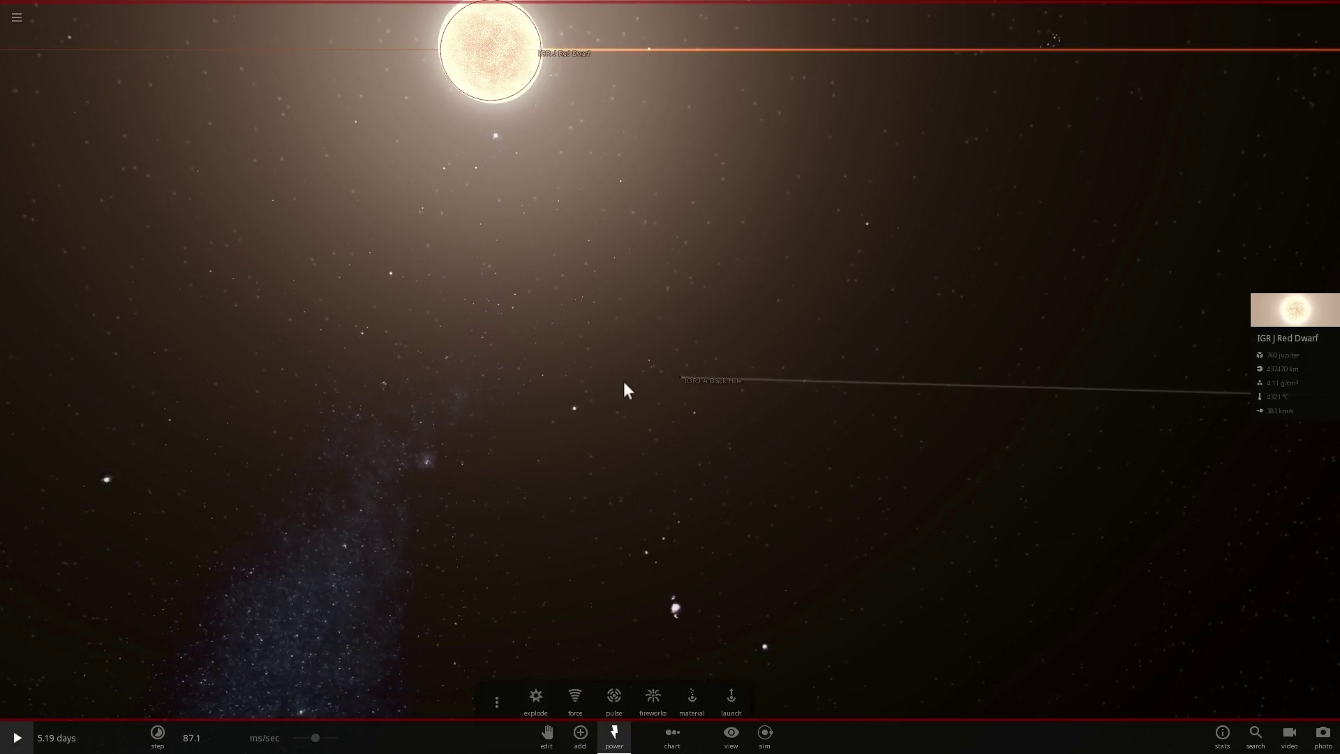
key(space)
click(680, 377)
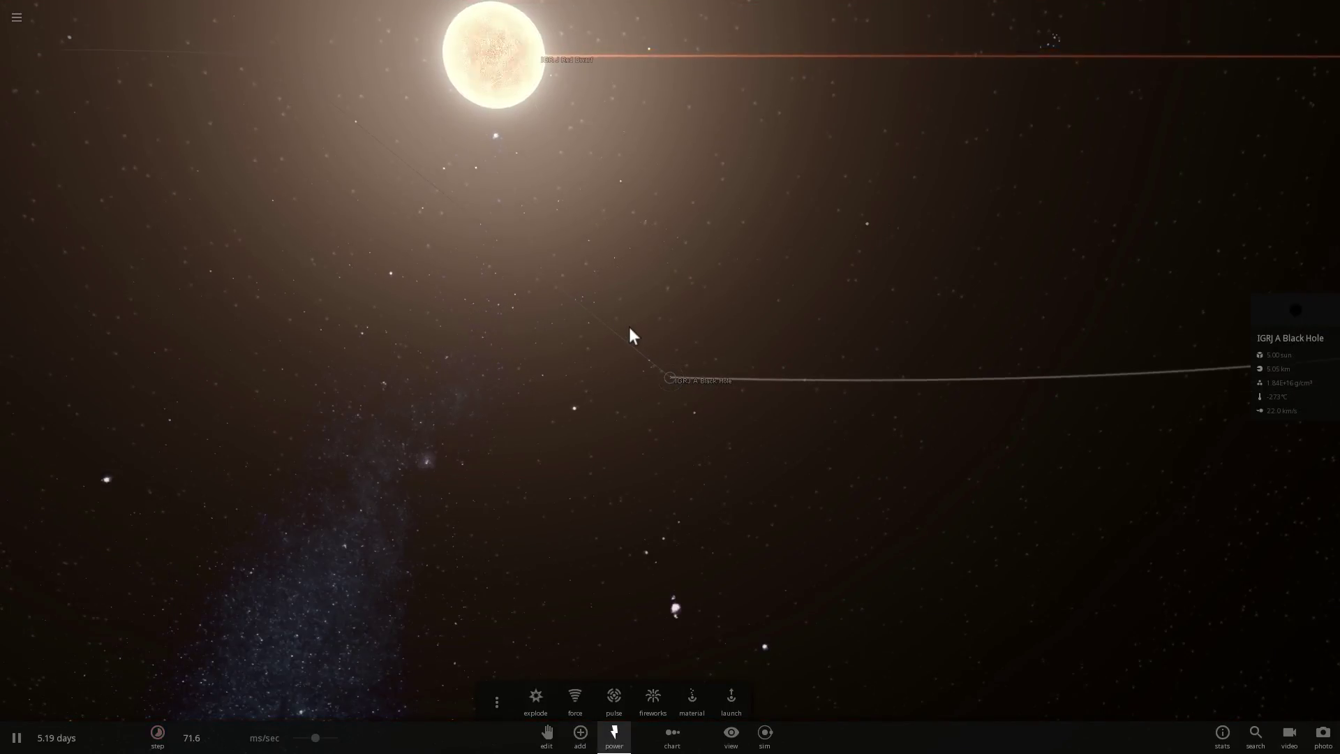
click(524, 129)
click(1269, 299)
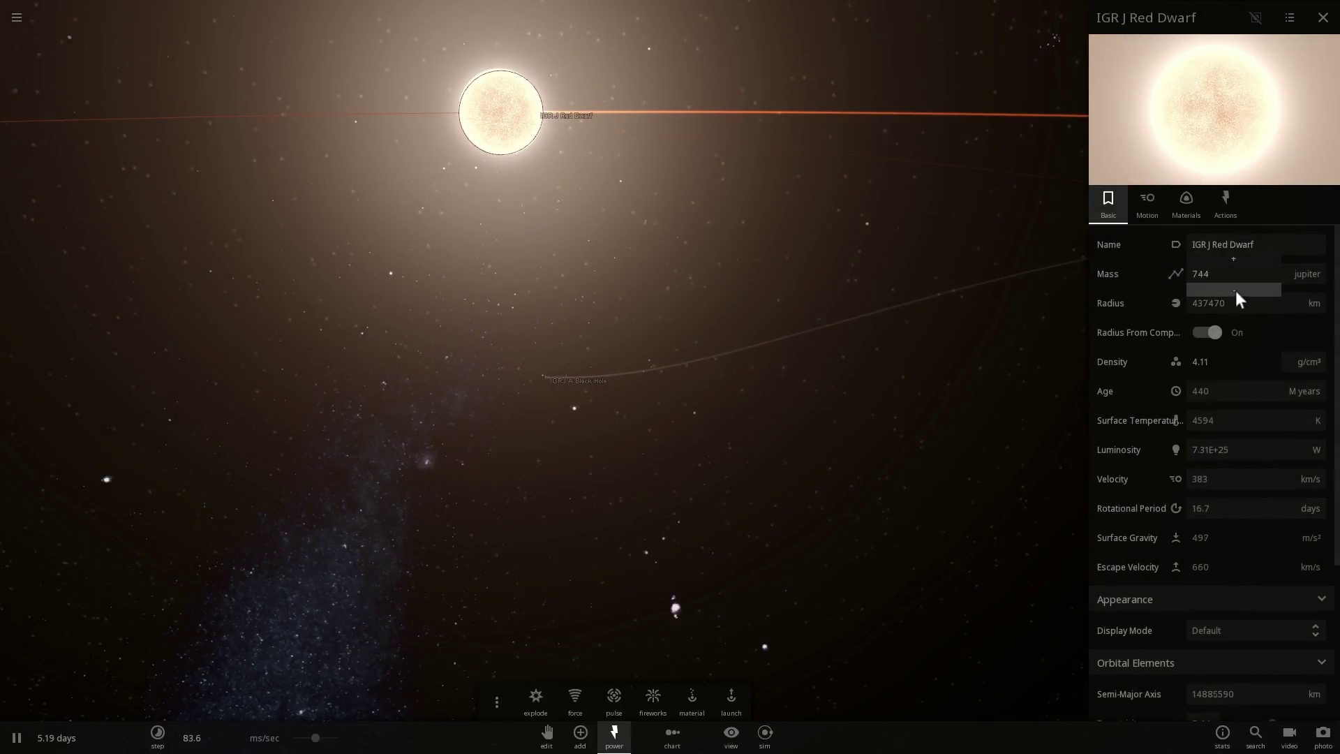
click(1235, 292)
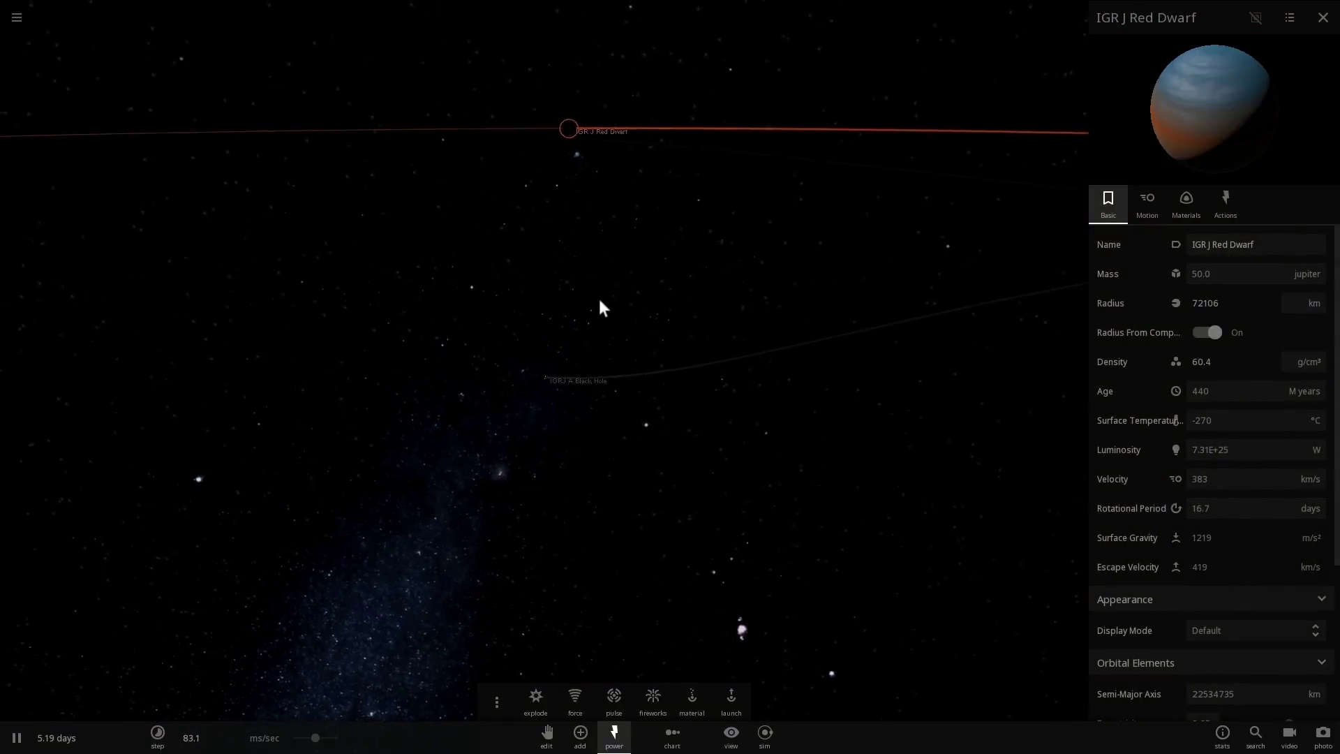
Step: Focus on the companion, pause, and rename it 'IGR J Gas Giant'
double_click(599, 139)
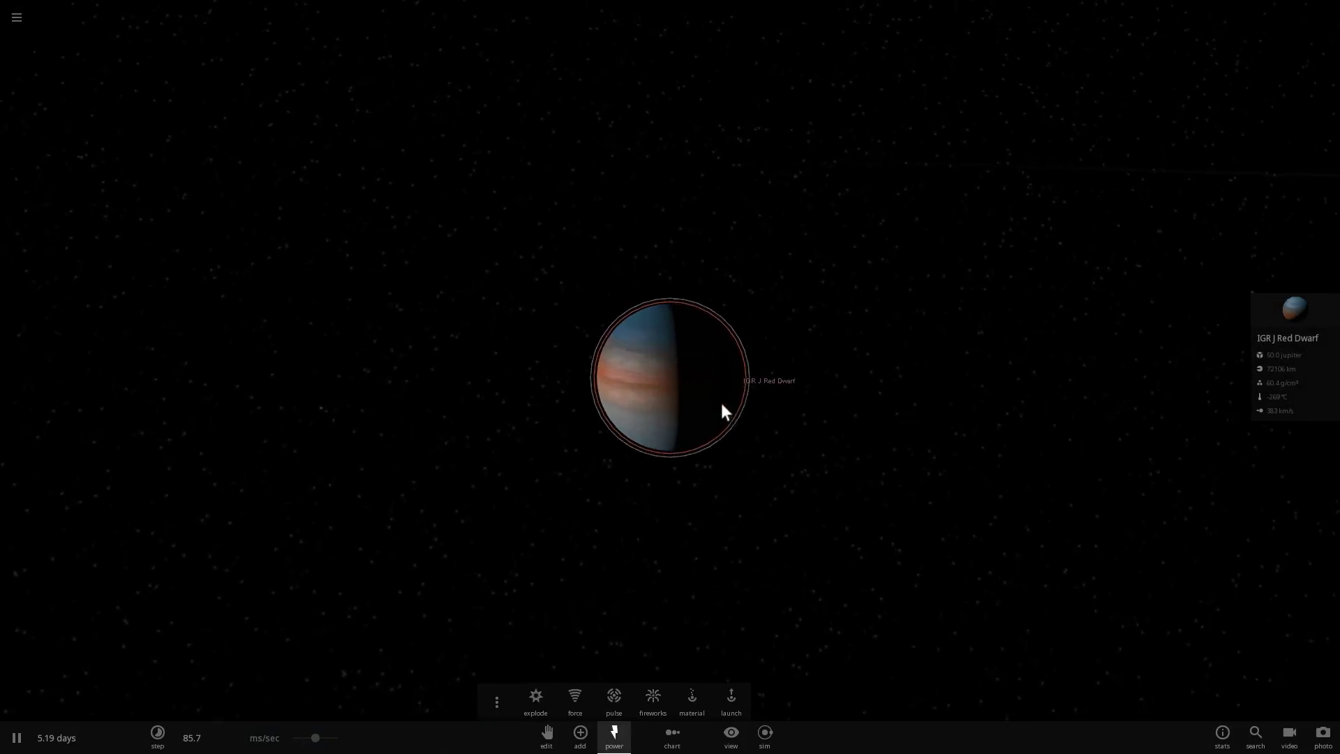
right_drag(721, 403, 922, 391)
scroll(831, 383, up, 3)
key(space)
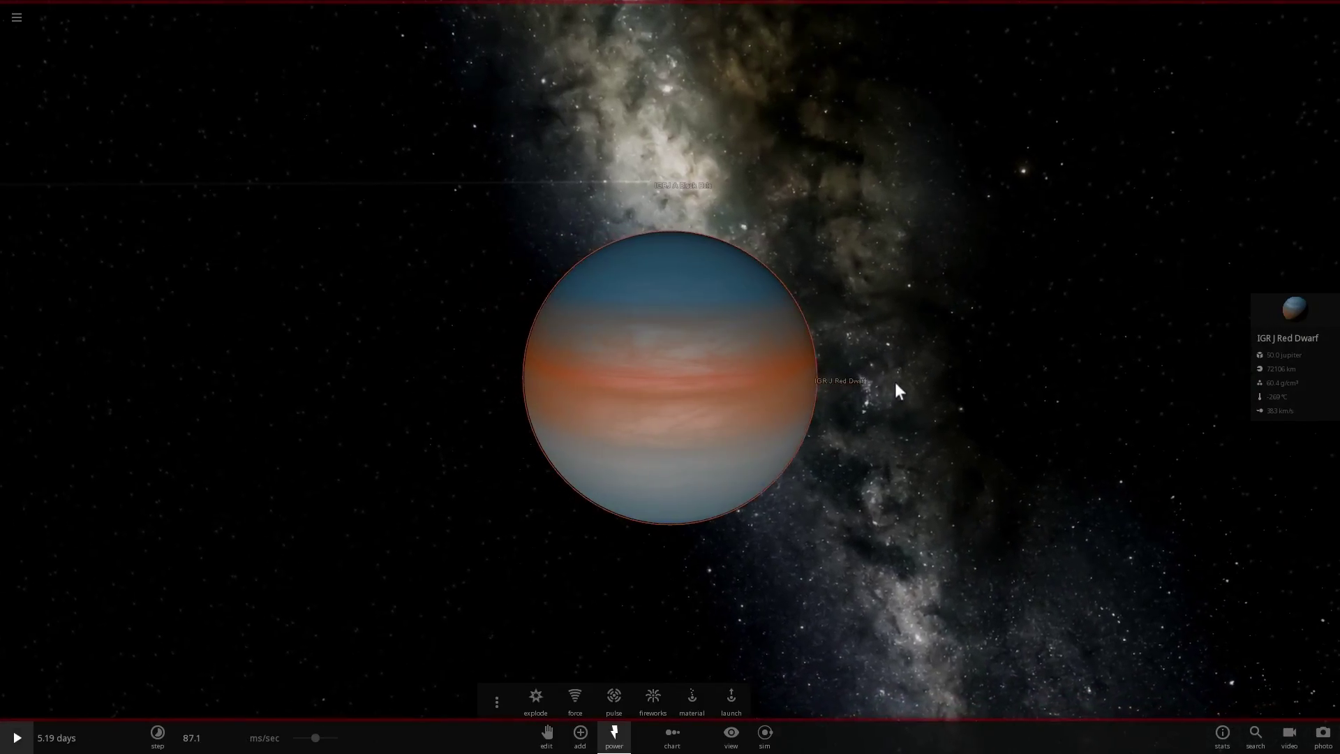
click(1264, 304)
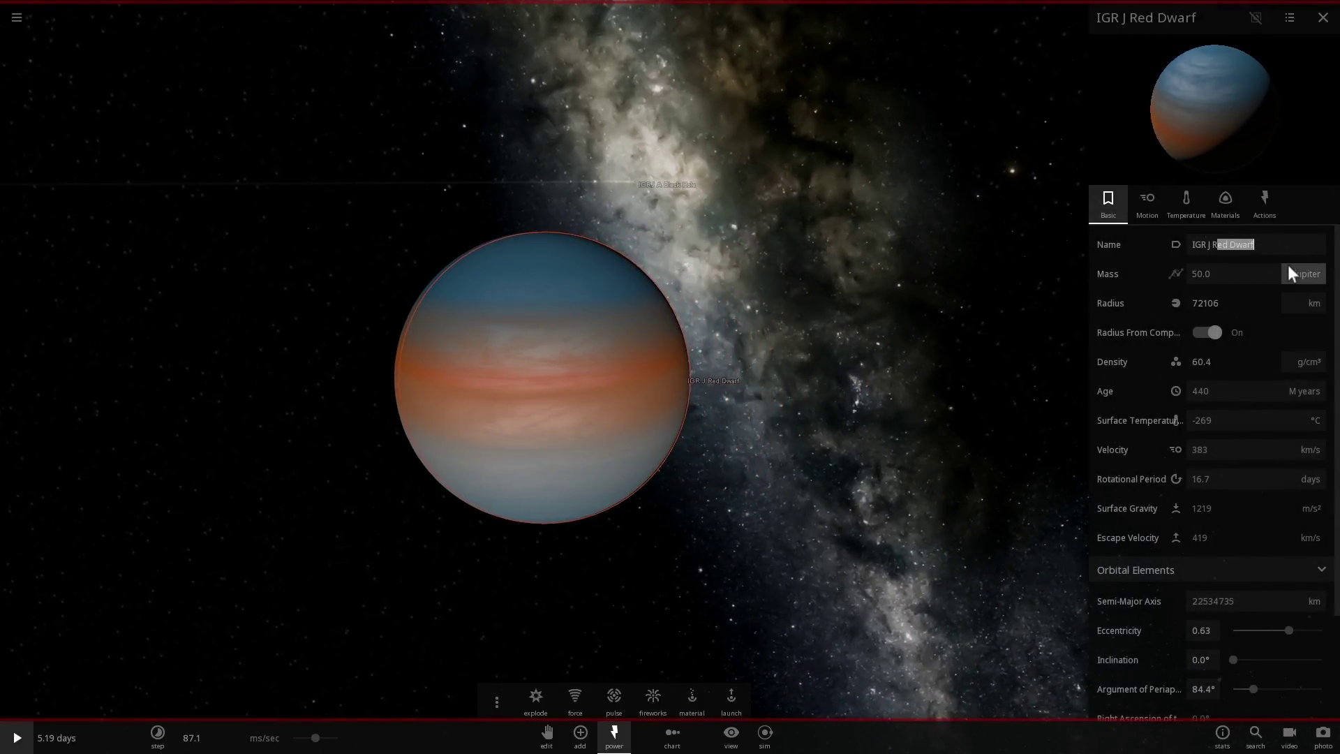
key(BackSpace)
key(BackSpace)
text(Gas Gia)
scroll(769, 335, down, 10)
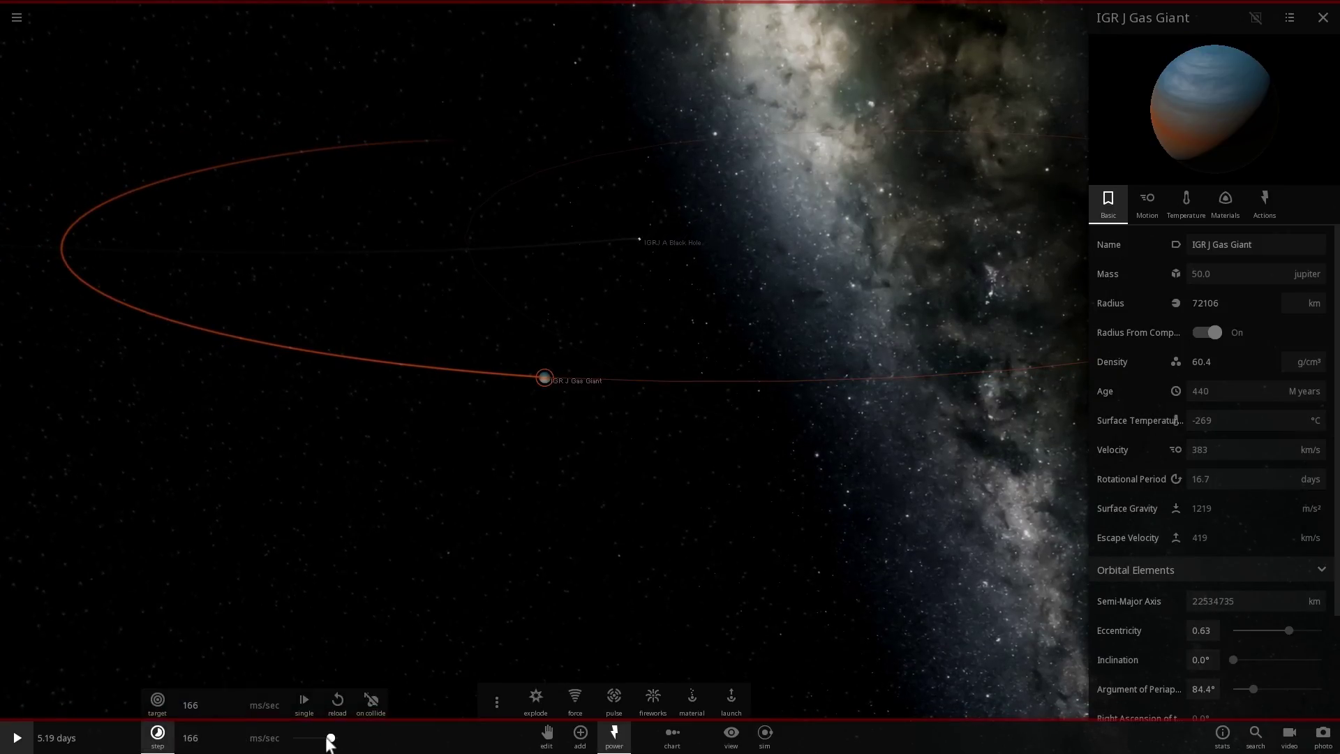
Step: Tilt and zoom out over the gas giant's elliptical orbit, then run the simulation
right_drag(566, 335, 549, 421)
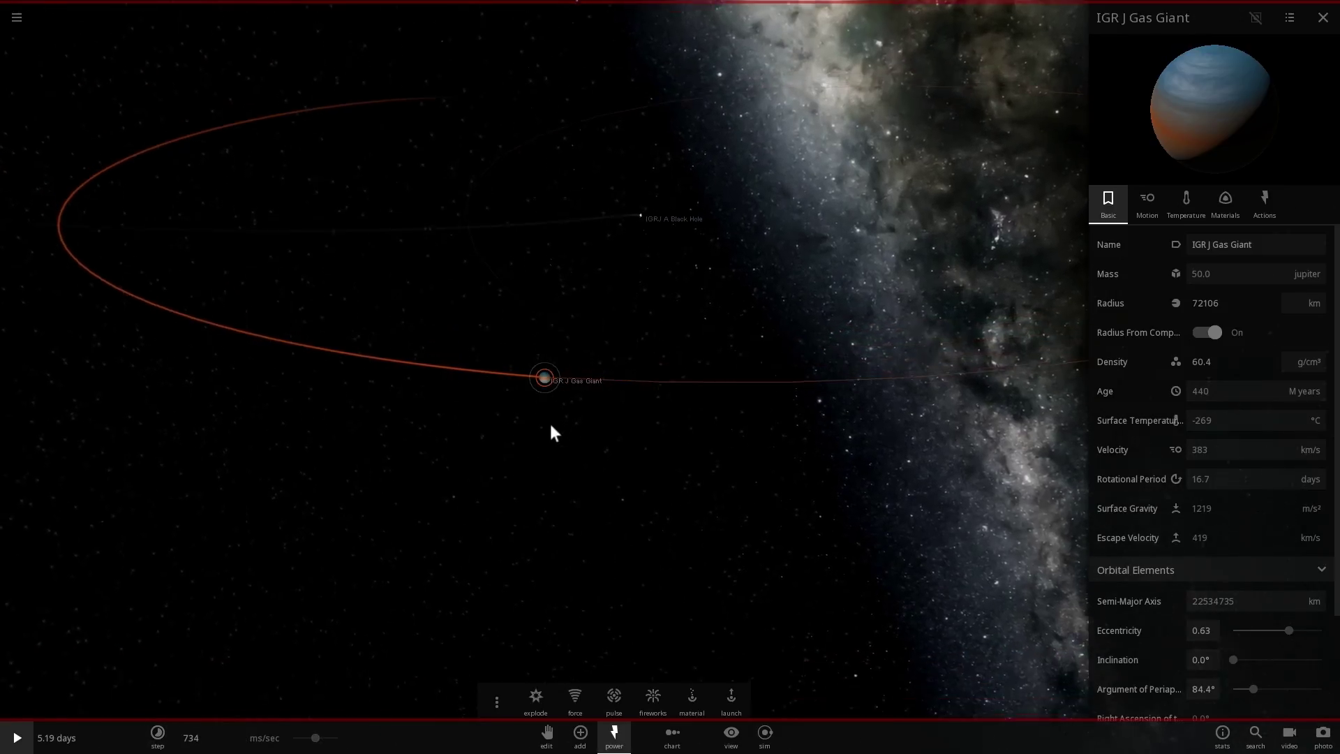
scroll(550, 420, down, 2)
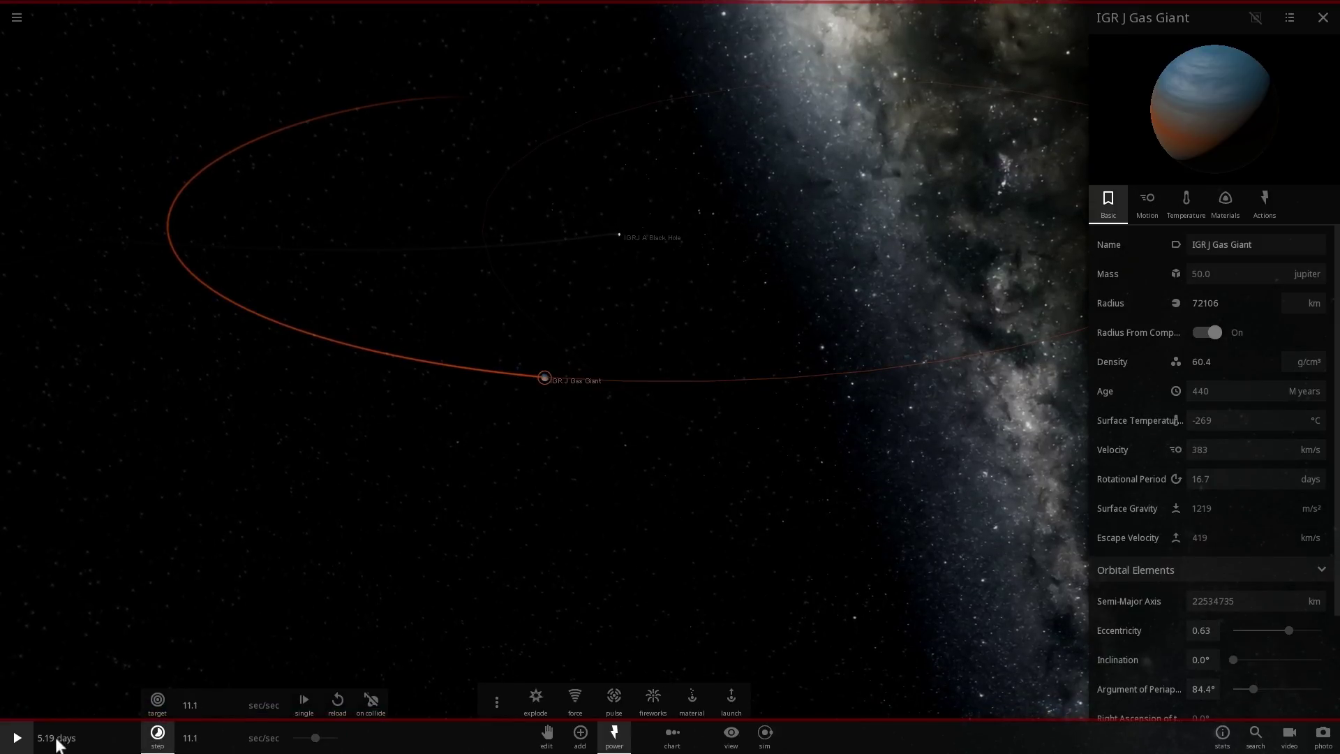
click(25, 744)
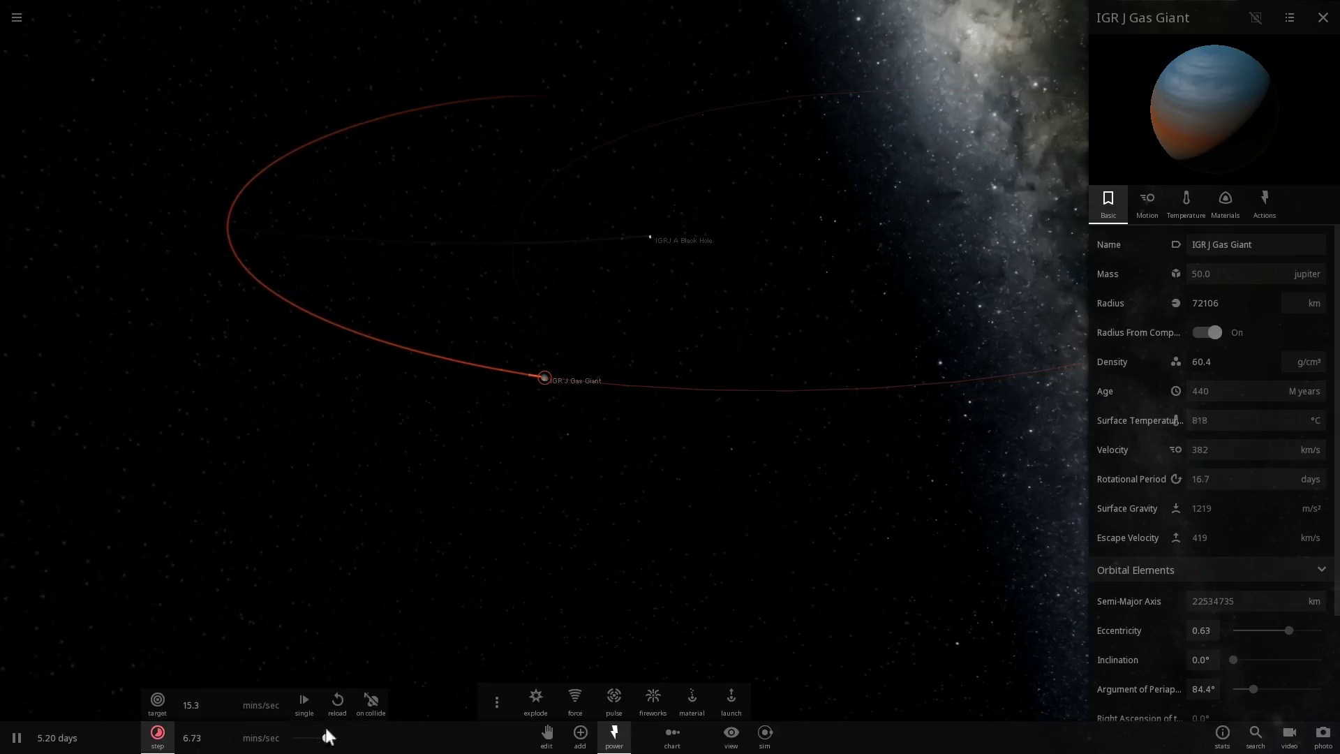
drag(538, 448, 514, 432)
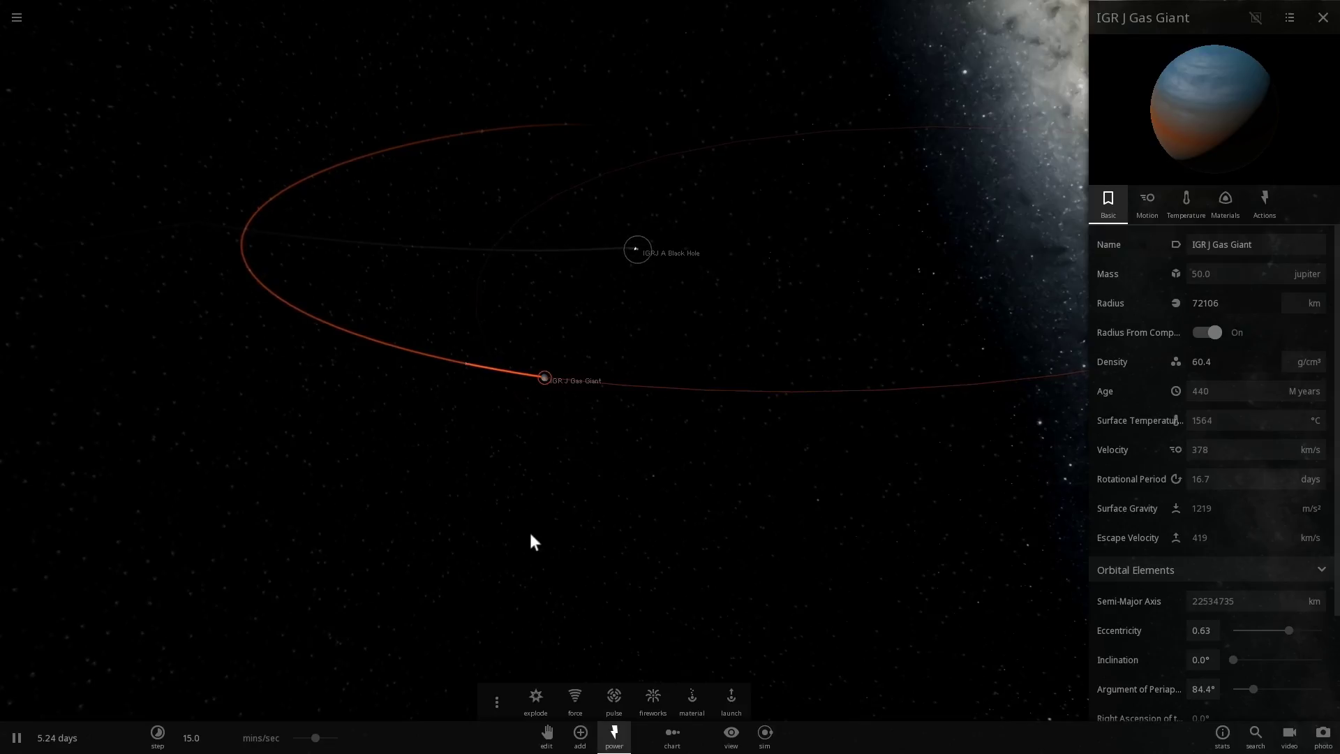
Step: Centre the camera on black hole IGRJ A and raise the time speed to 49.3 mins/sec
double_click(619, 249)
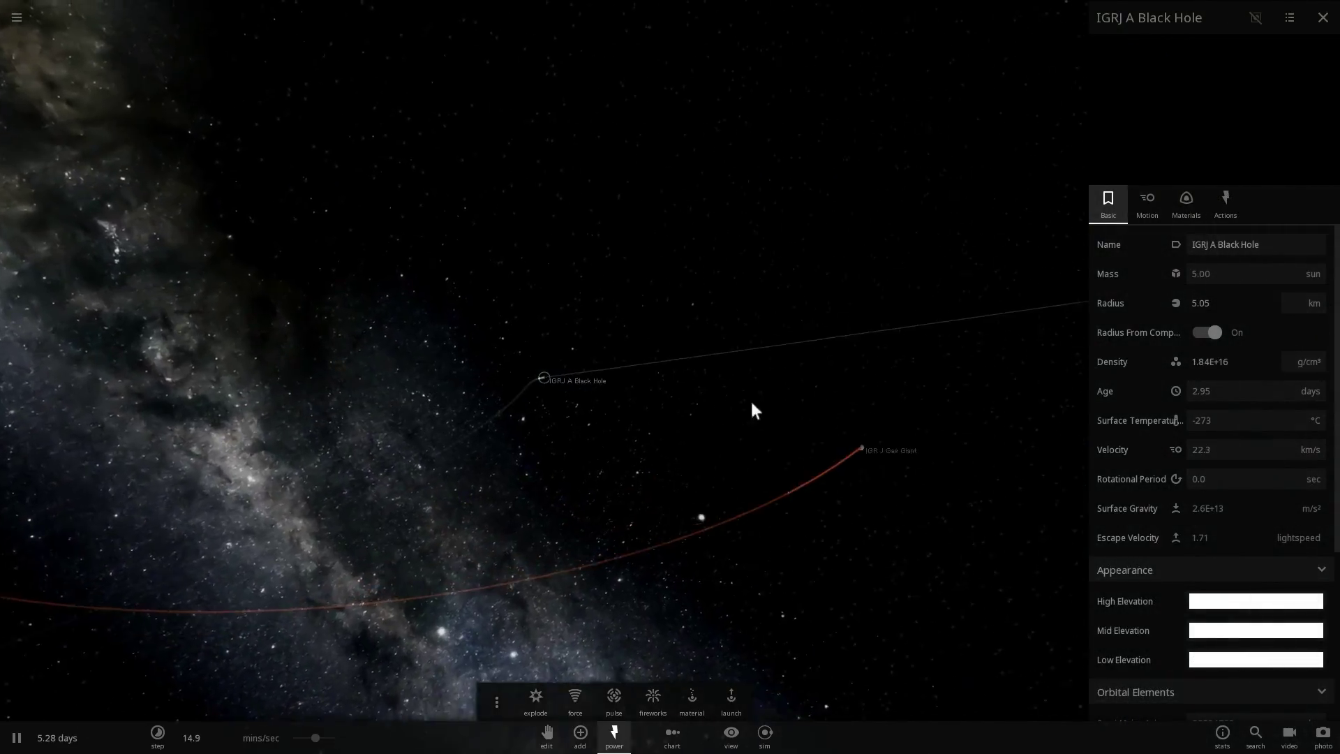
drag(753, 410, 445, 361)
scroll(545, 385, up, 15)
scroll(544, 383, down, 5)
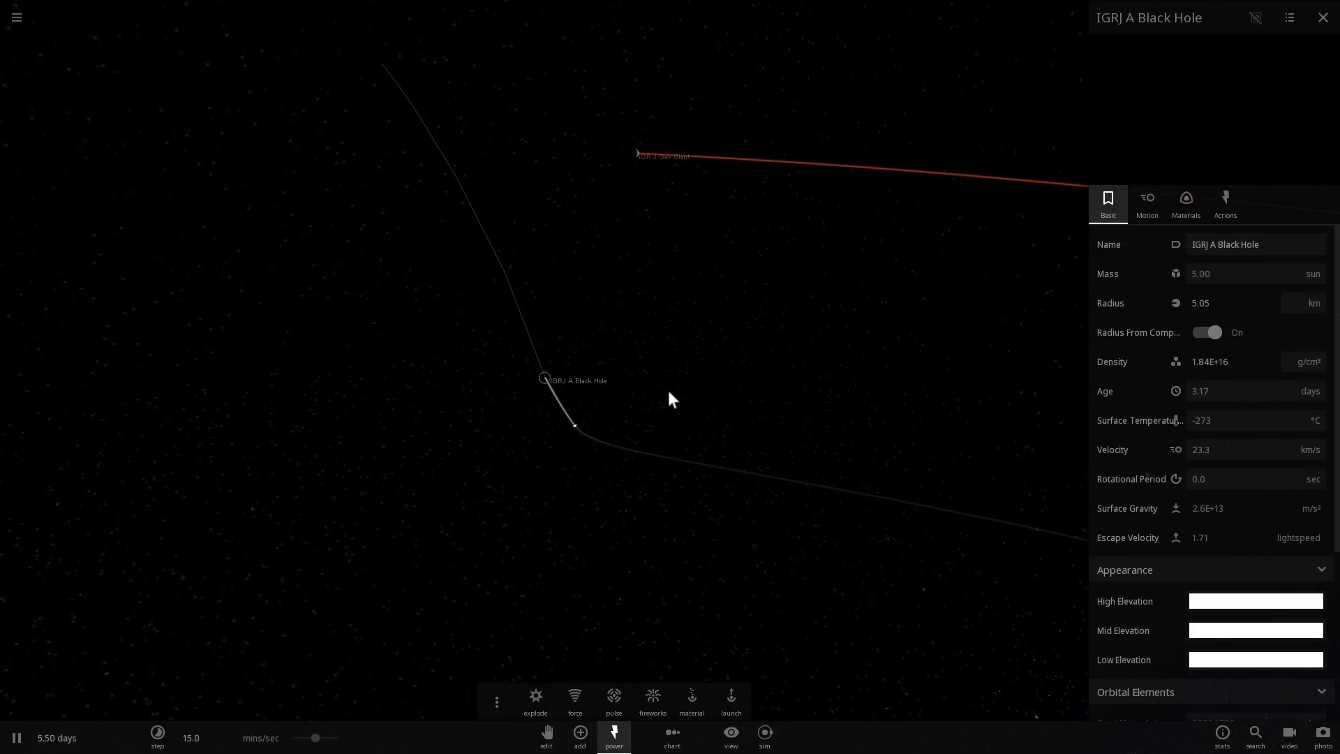
click(326, 738)
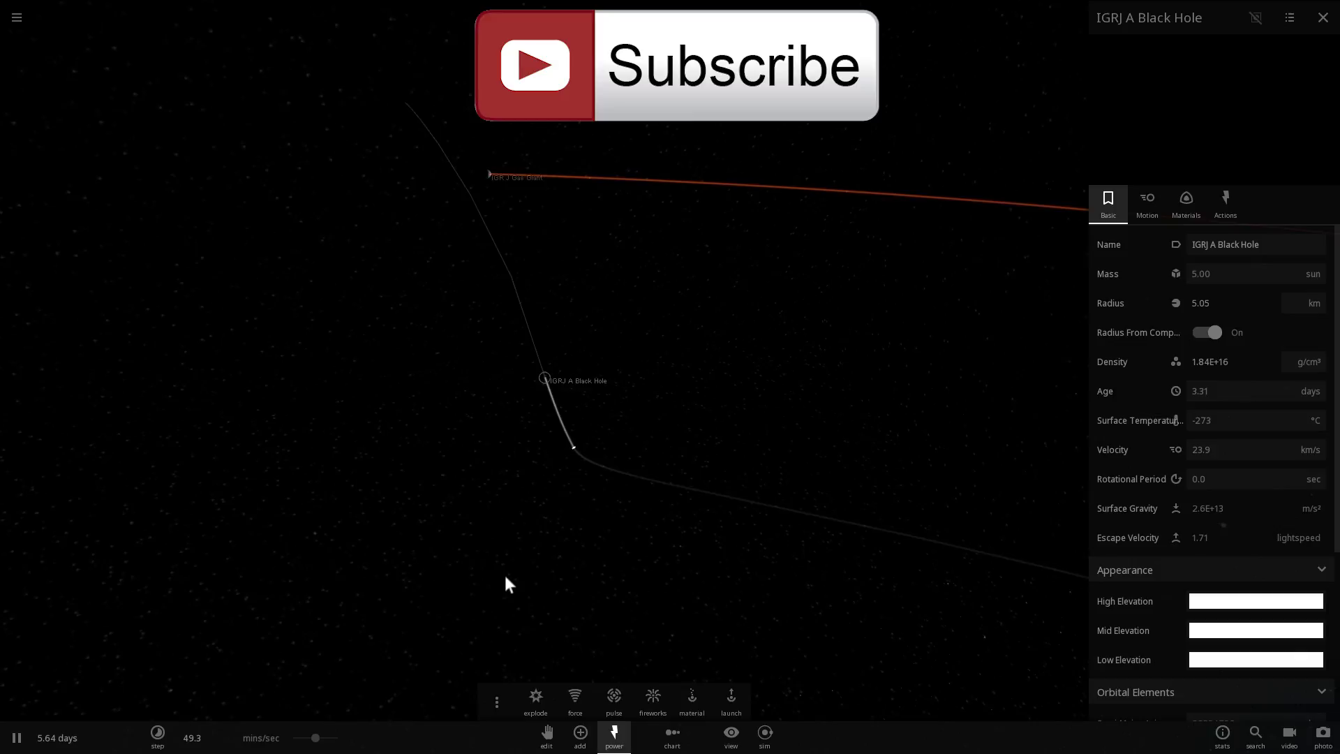
right_drag(461, 575, 421, 555)
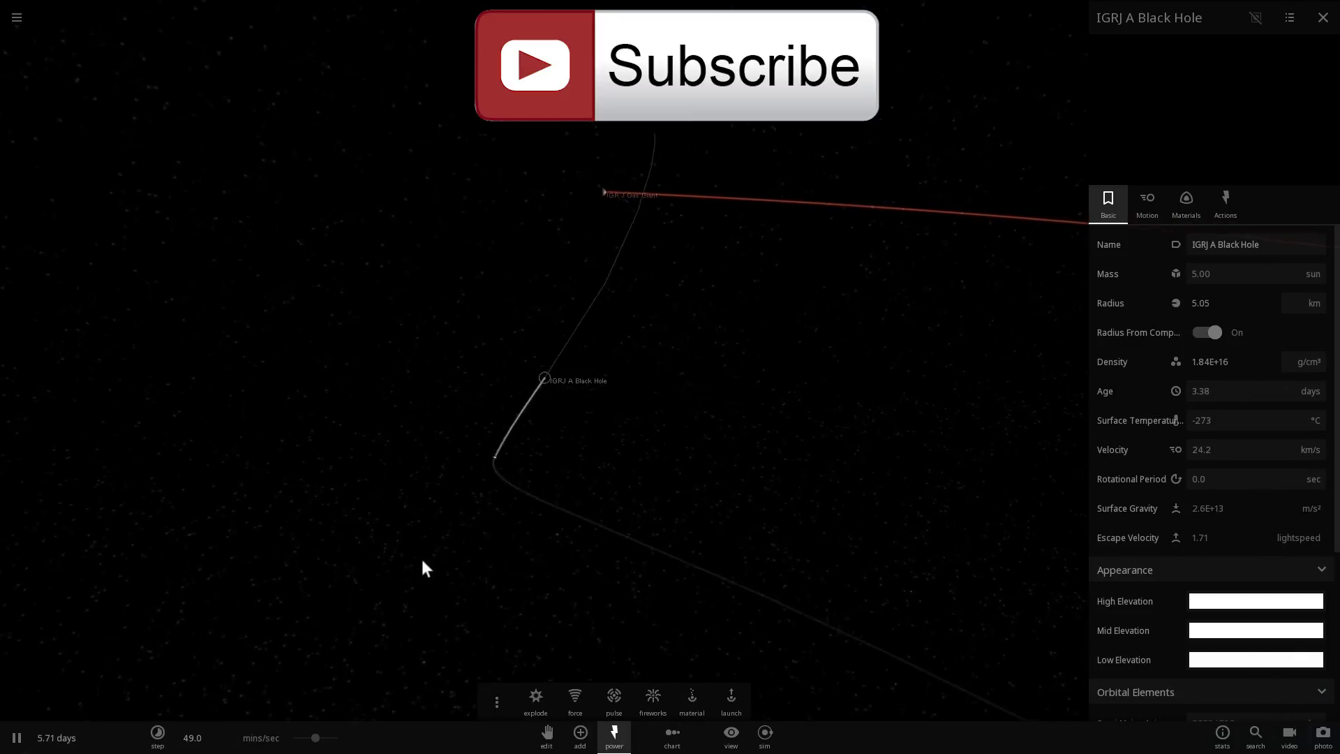
right_drag(564, 468, 558, 471)
drag(559, 472, 586, 416)
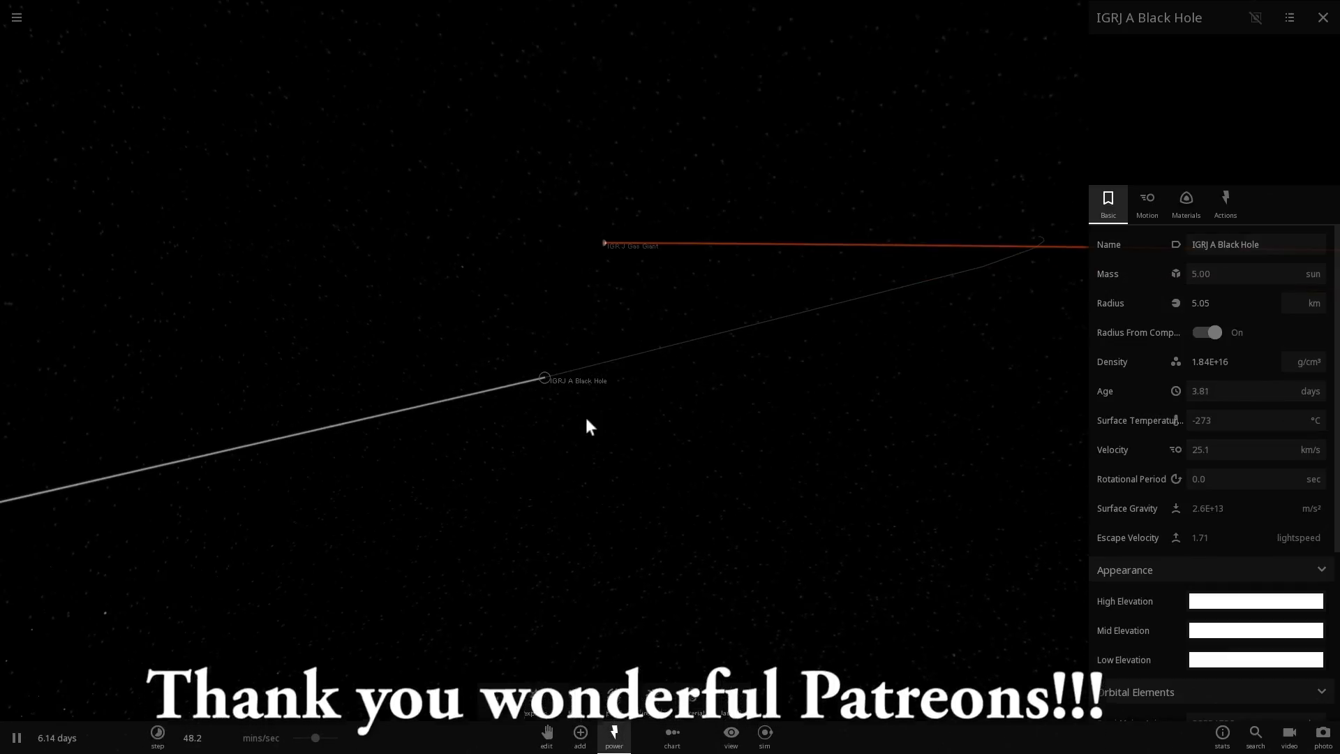
right_drag(592, 412, 568, 397)
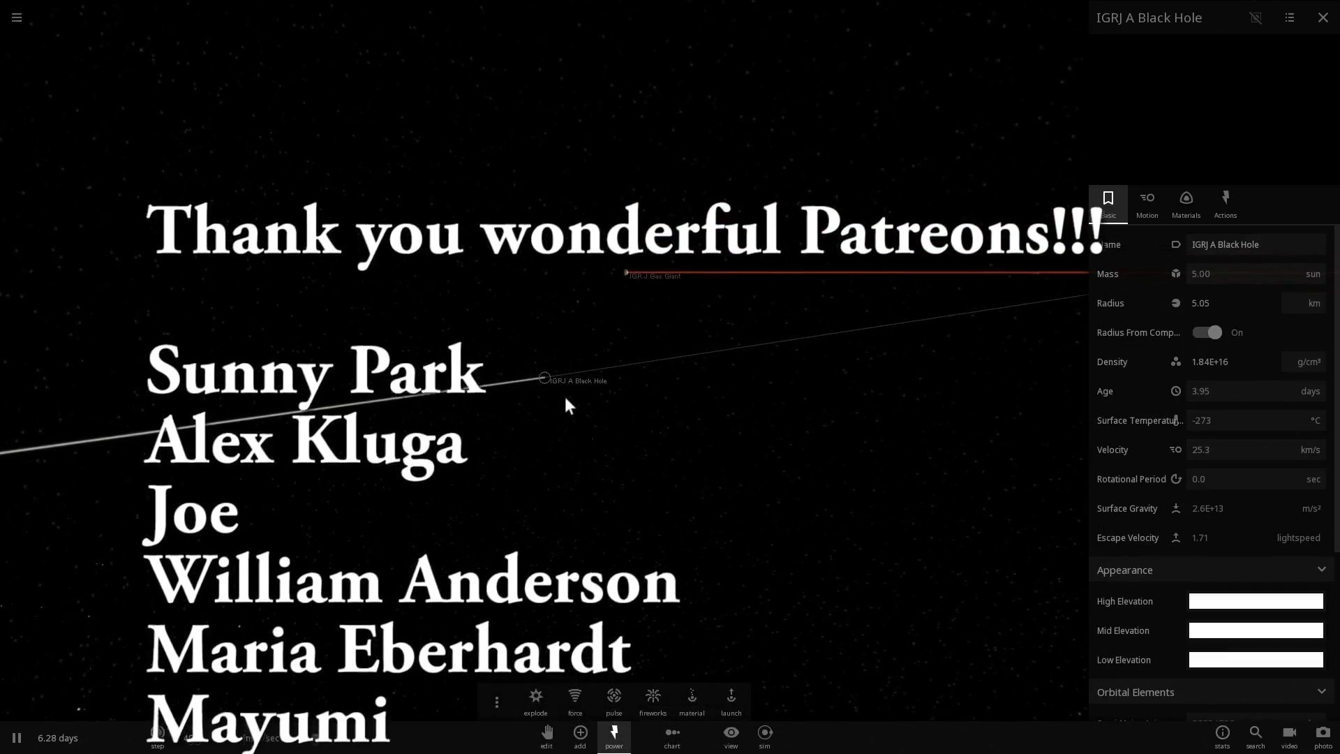
scroll(560, 393, up, 8)
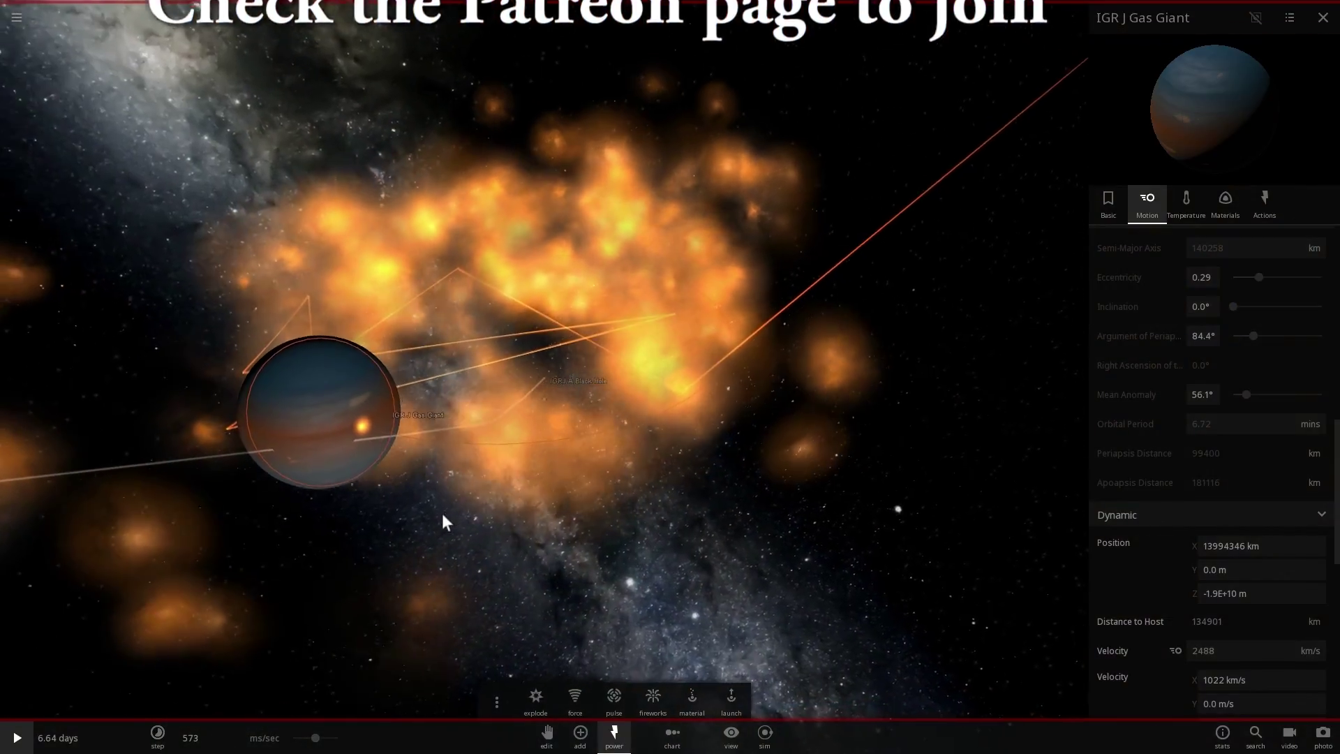
Step: Resume at 1.47 mins/sec until the accretion disk glows, then close the gas giant's properties
key(space)
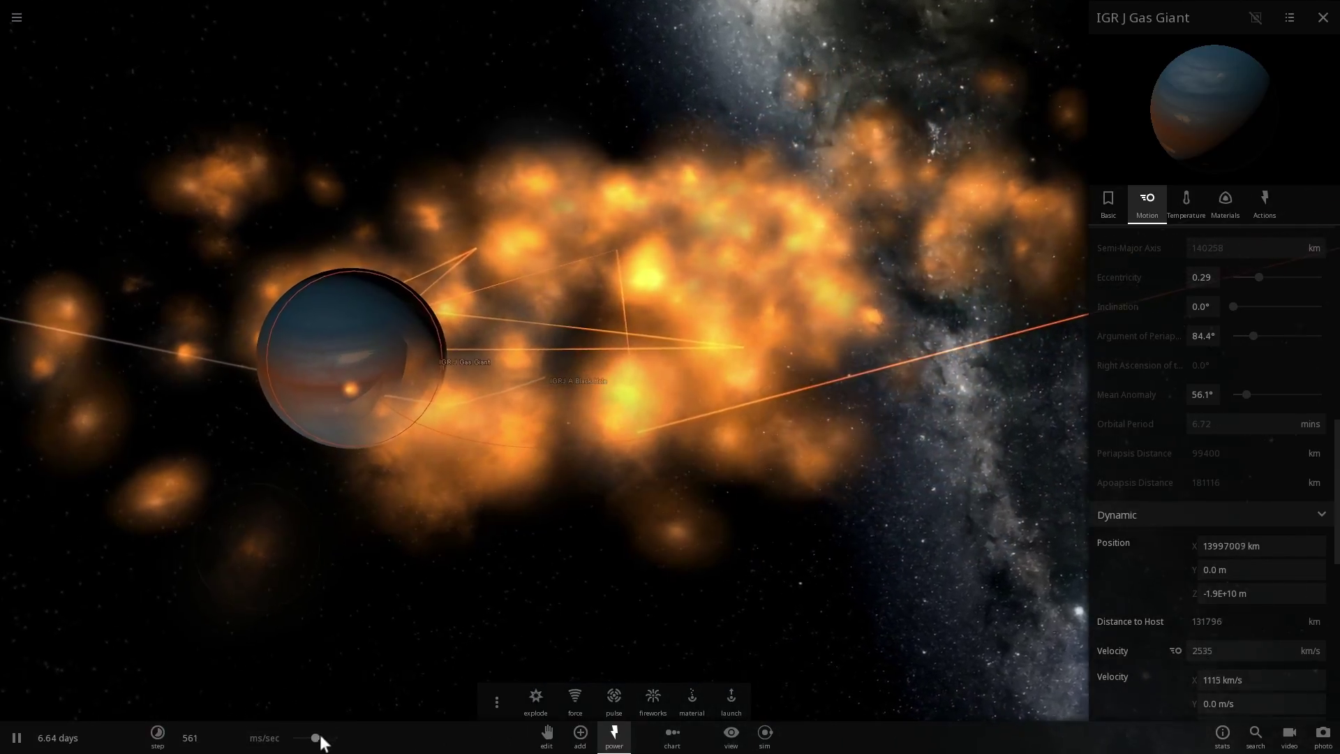
drag(315, 737, 333, 740)
drag(474, 576, 793, 532)
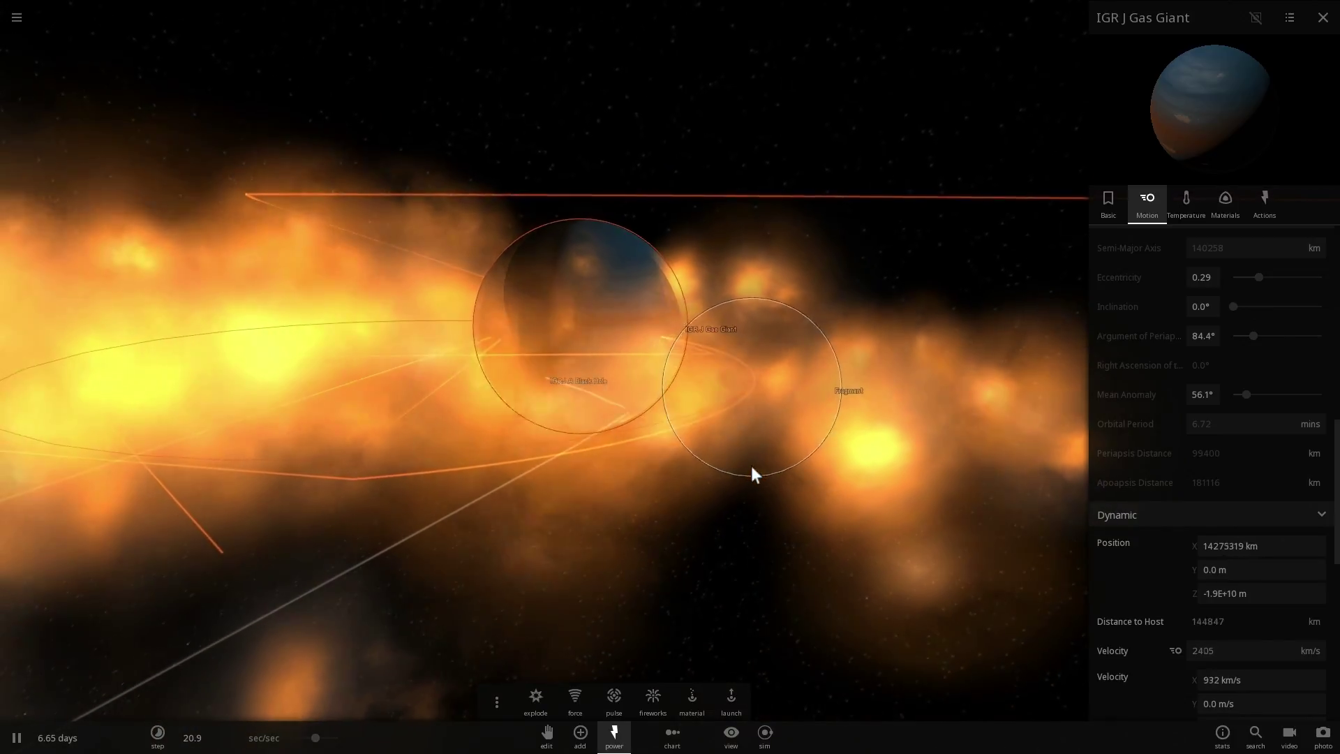
drag(315, 738, 344, 740)
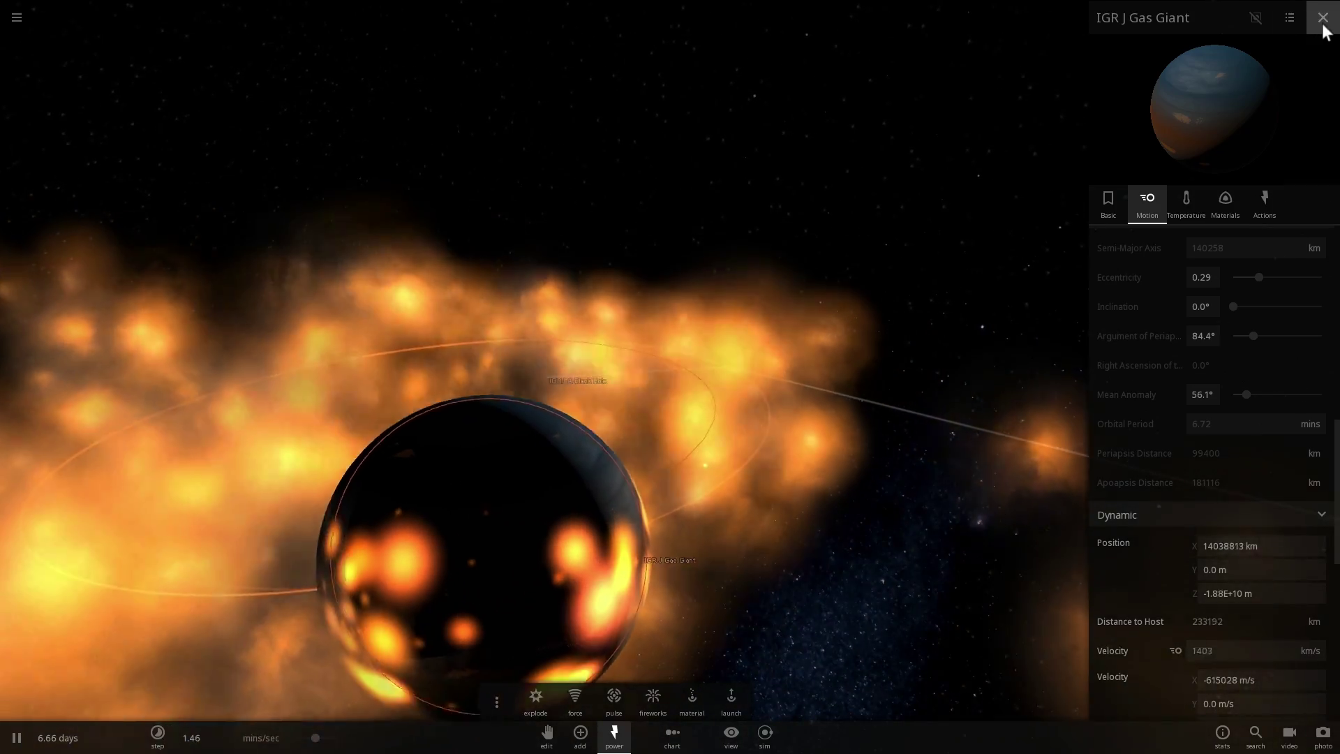
click(1322, 18)
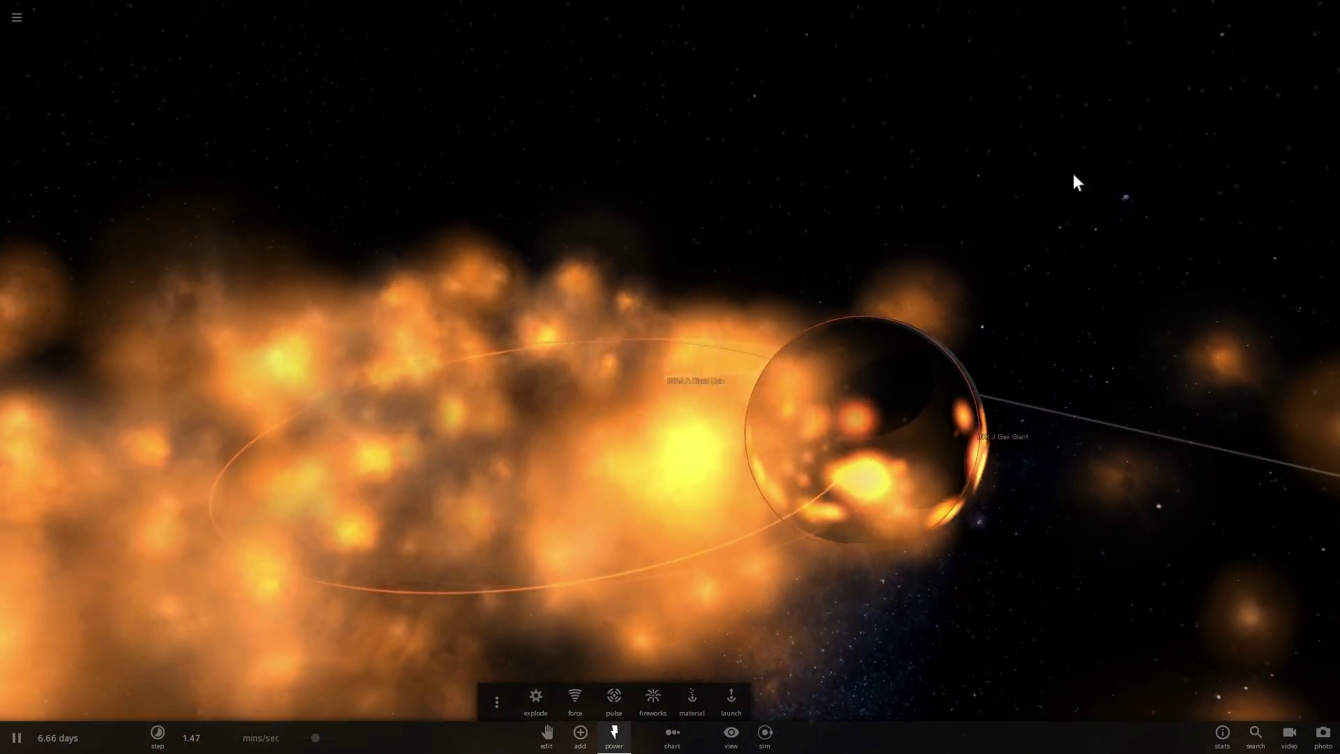